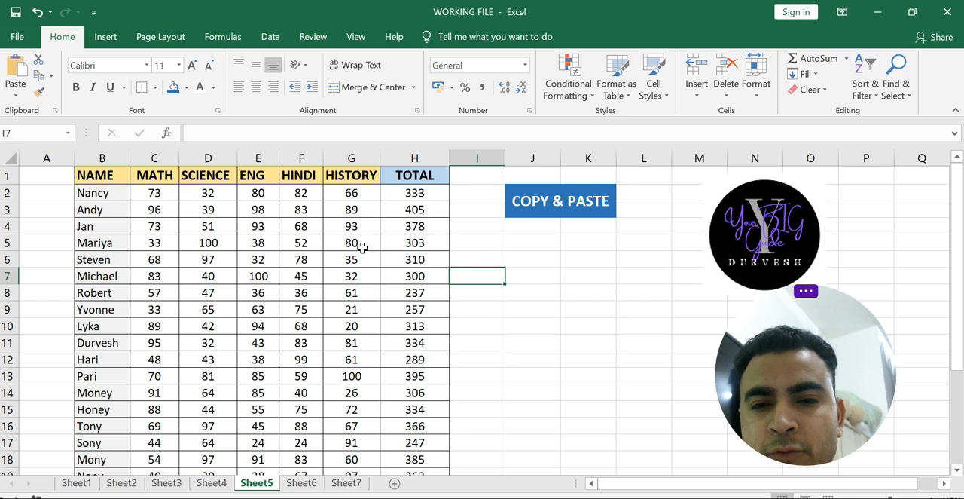
- Copy the range B1:D8, paste it starting at J7, and undo the paste
{"action": "left_click_drag", "start_coordinate": [98, 176], "coordinate": [223, 295]}
{"action": "key", "text": "ctrl+c"}
{"action": "left_click", "coordinate": [527, 280]}
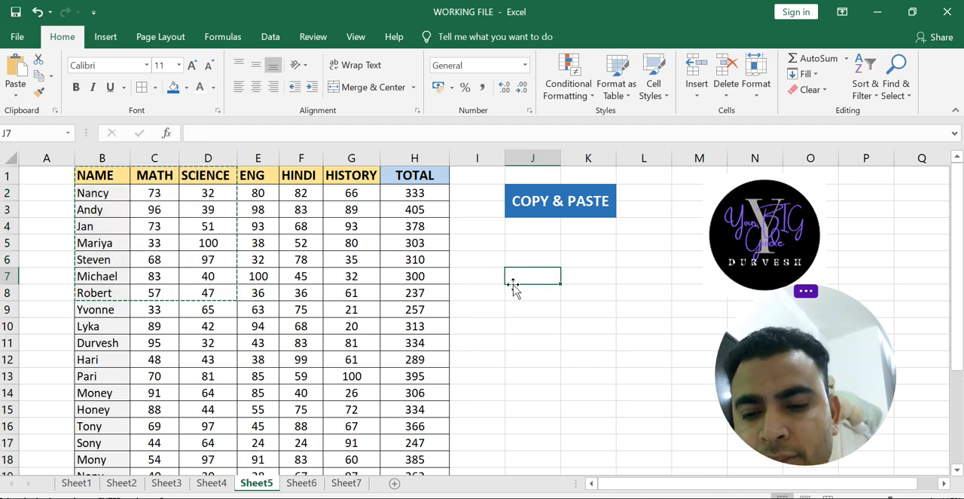
{"action": "key", "text": "ctrl+v"}
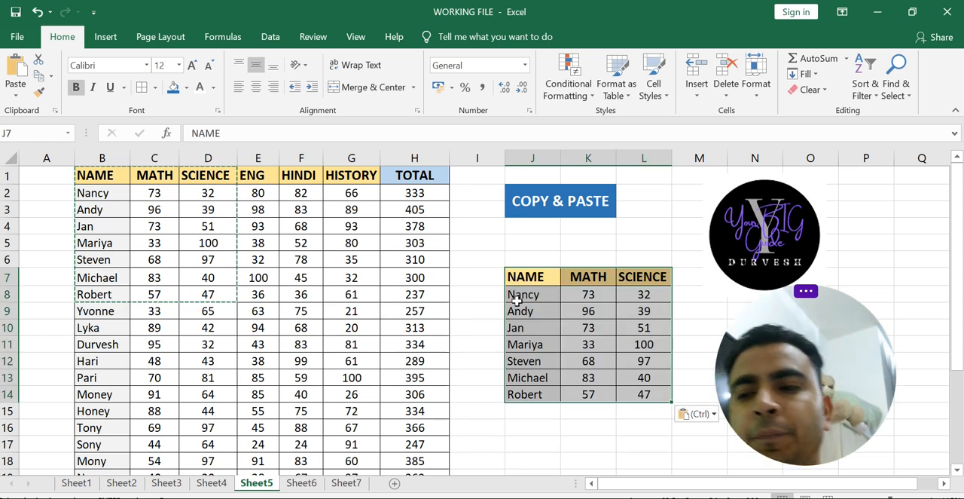
{"action": "key", "text": "ctrl+z"}
{"action": "left_click", "coordinate": [536, 343]}
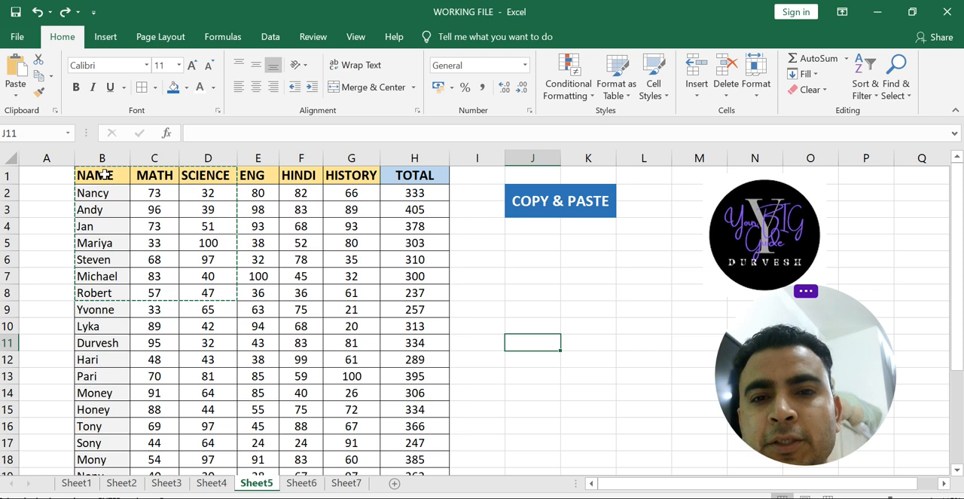
- Copy the range B1:D5, paste it into J6, N6 and Q6 at once, and undo the paste
{"action": "left_click_drag", "start_coordinate": [88, 173], "coordinate": [207, 254]}
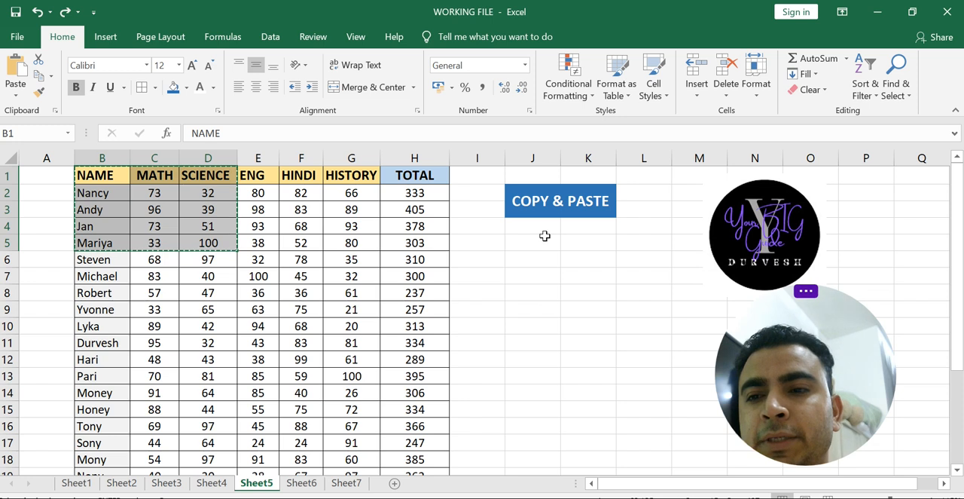
{"action": "left_click", "coordinate": [500, 323]}
{"action": "left_click", "coordinate": [551, 299]}
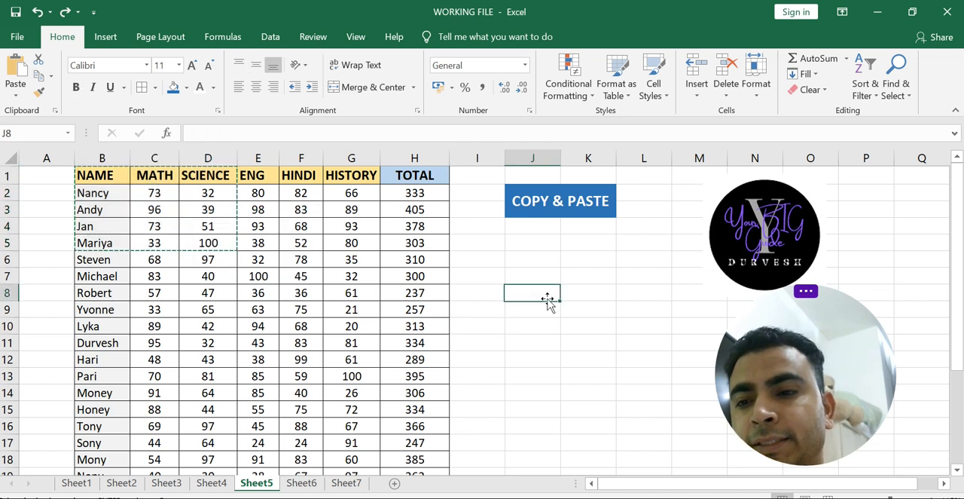
{"action": "left_click_drag", "start_coordinate": [669, 491], "coordinate": [699, 484]}
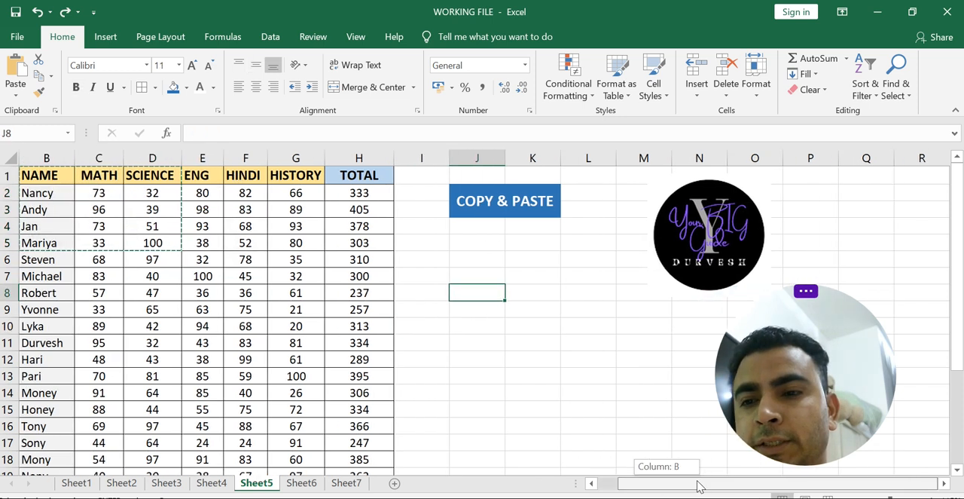
{"action": "left_click_drag", "start_coordinate": [962, 227], "coordinate": [865, 277]}
{"action": "left_click", "coordinate": [303, 273]}
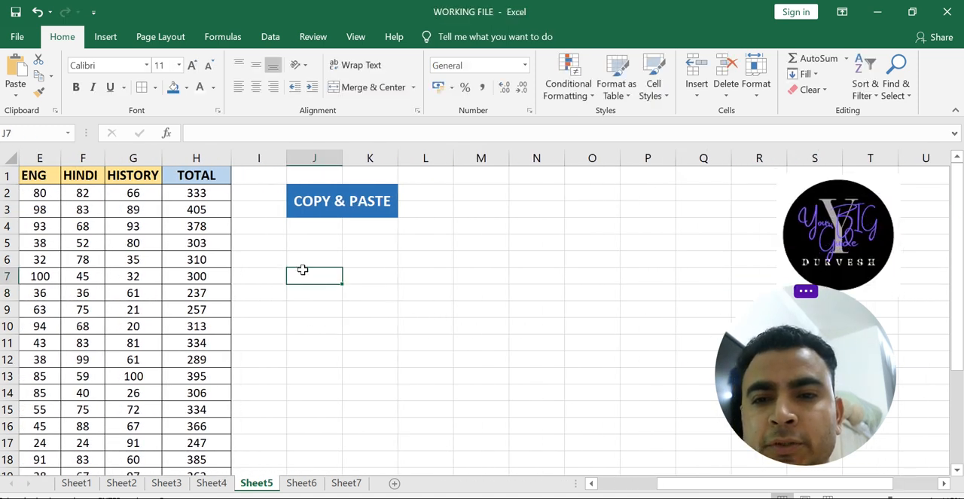
{"action": "left_click", "coordinate": [316, 261]}
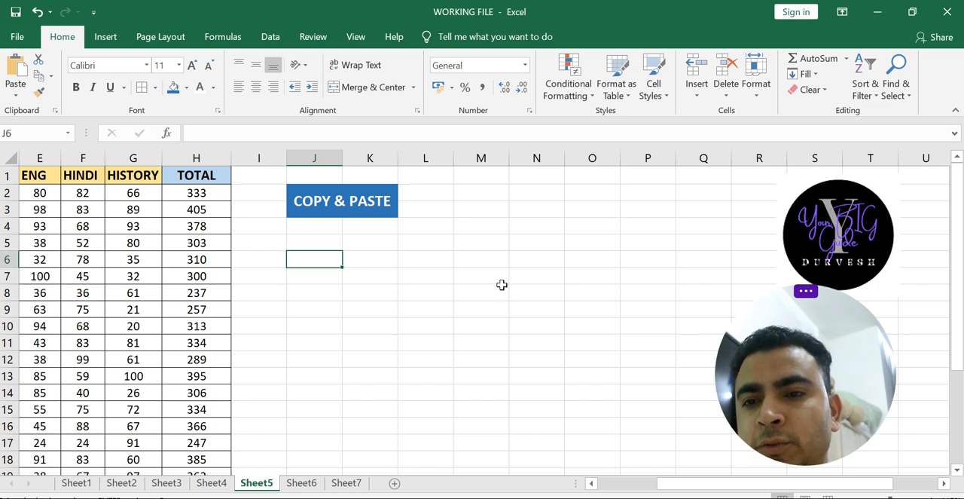
{"action": "left_click", "coordinate": [550, 261], "text": "ctrl"}
{"action": "left_click", "coordinate": [697, 259], "text": "ctrl"}
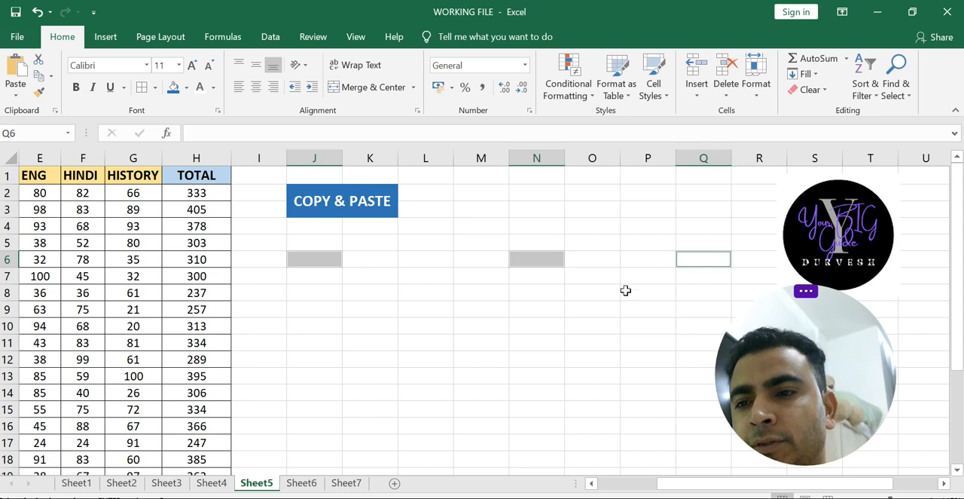
{"action": "key", "text": "ctrl+v"}
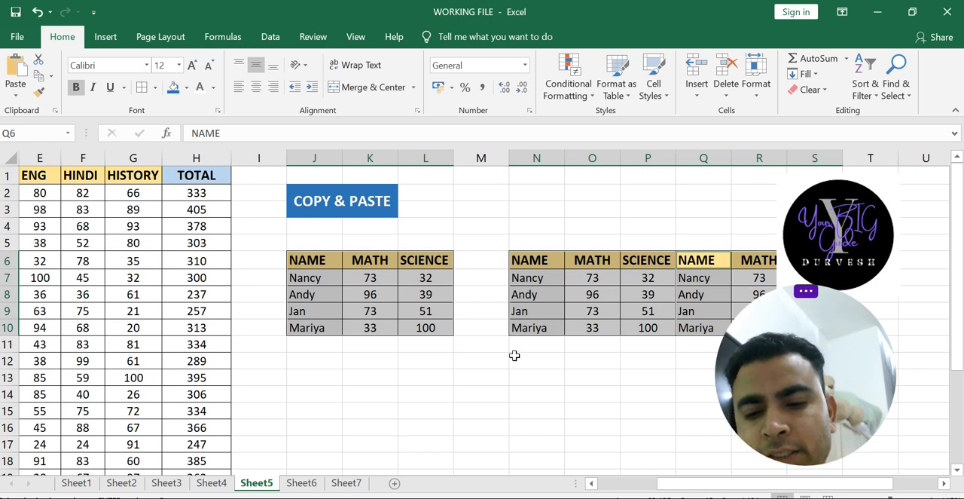
{"action": "key", "text": "ctrl+z"}
{"action": "left_click", "coordinate": [391, 373]}
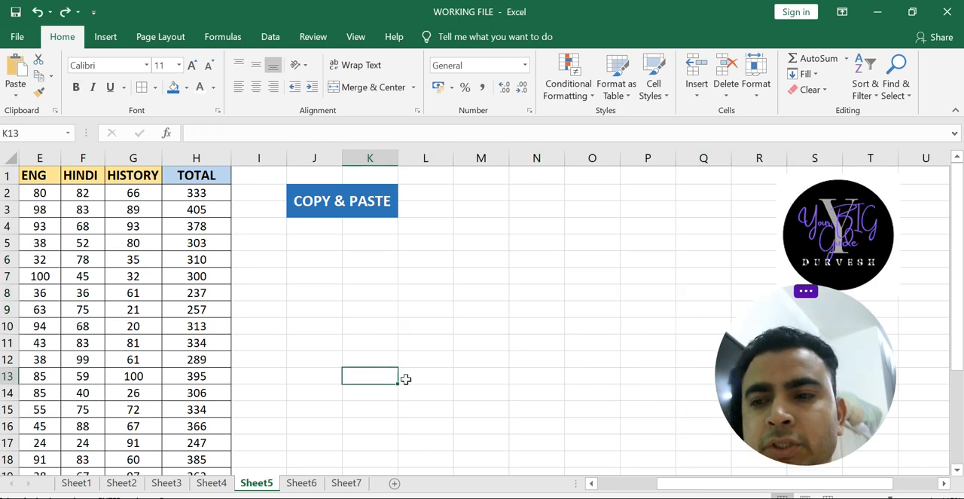
- Paste the copied range B1:D5 into J7, N7 and Q7 together, and undo the paste
{"action": "left_click_drag", "start_coordinate": [721, 482], "coordinate": [508, 452]}
{"action": "left_click", "coordinate": [503, 277]}
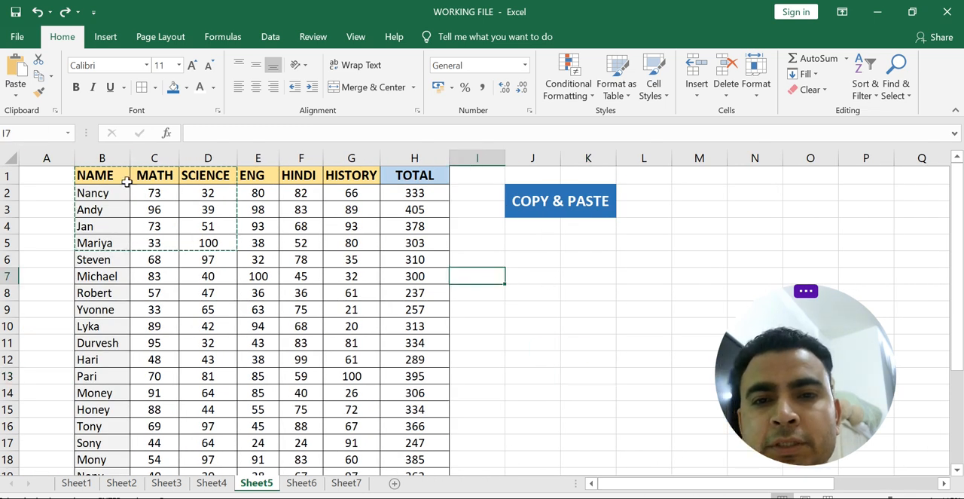
{"action": "left_click_drag", "start_coordinate": [120, 181], "coordinate": [200, 238]}
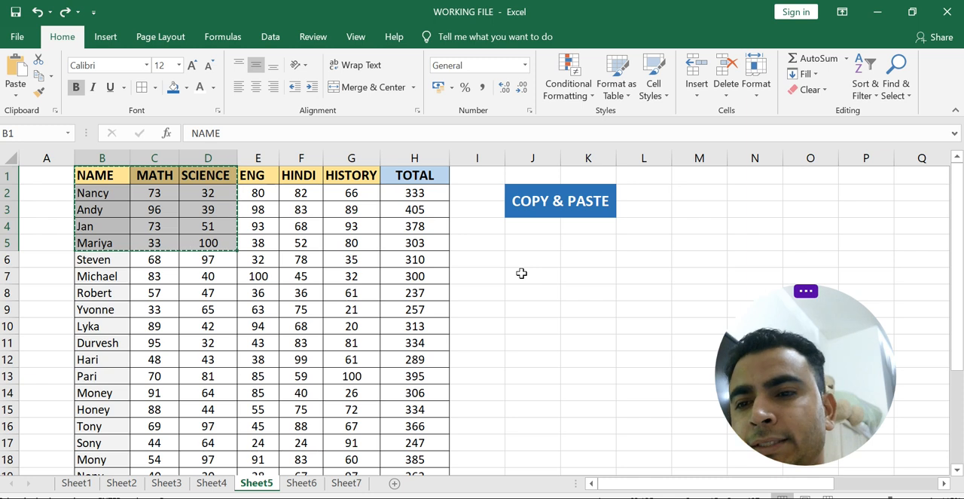
{"action": "left_click", "coordinate": [521, 273]}
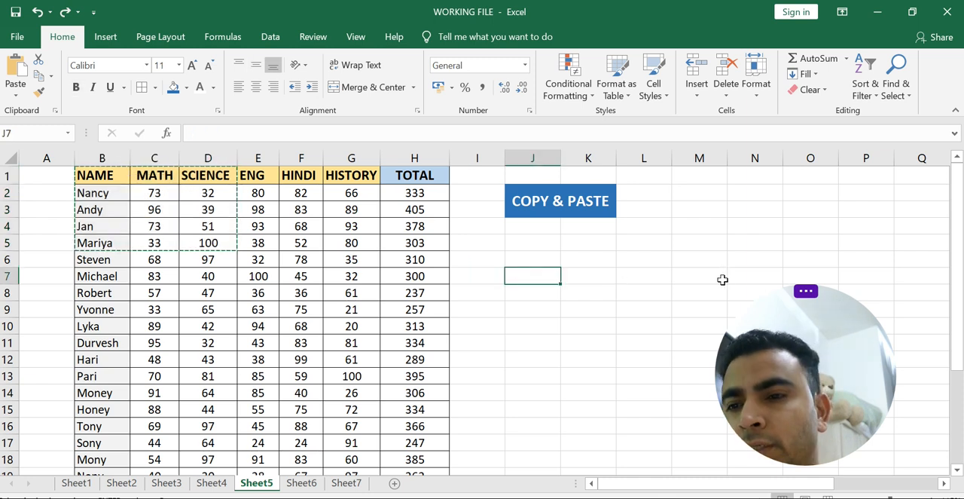
{"action": "left_click", "coordinate": [746, 276], "text": "ctrl"}
{"action": "left_click", "coordinate": [927, 269], "text": "ctrl"}
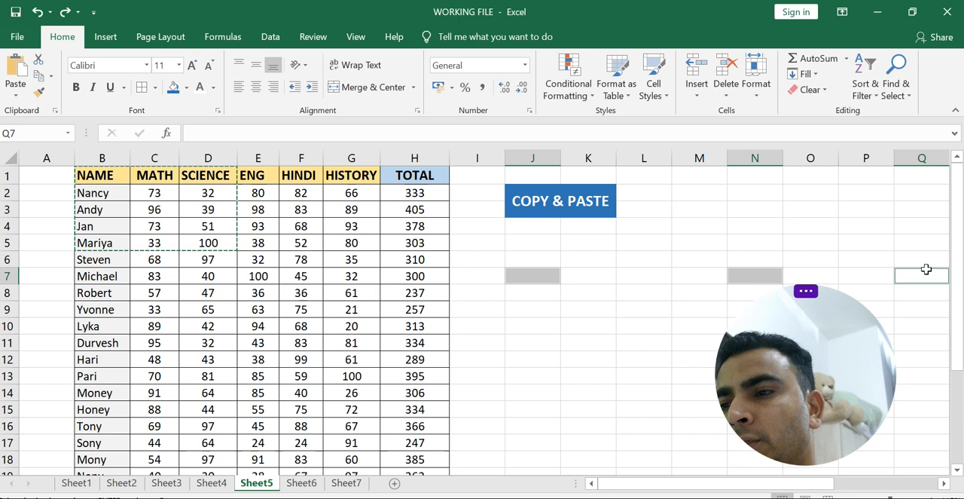
{"action": "key", "text": "ctrl+v"}
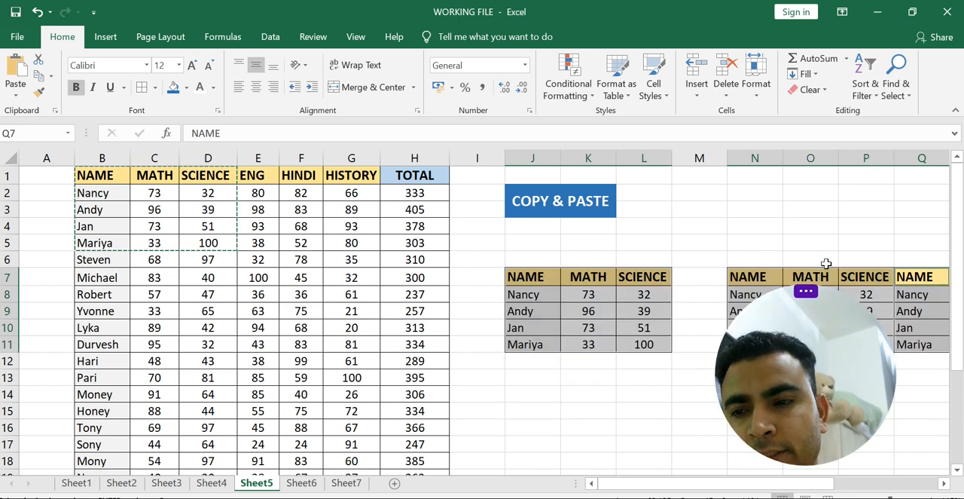
{"action": "key", "text": "ctrl+z"}
{"action": "left_click", "coordinate": [475, 244]}
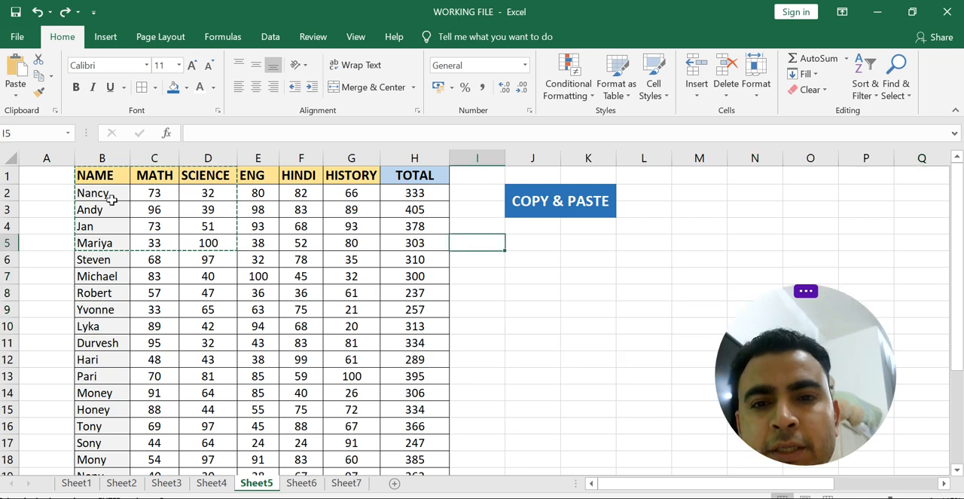
{"action": "mouse_move", "coordinate": [94, 178]}
{"action": "left_mouse_down"}
{"action": "mouse_move", "coordinate": [189, 223]}
{"action": "mouse_move", "coordinate": [194, 241]}
{"action": "mouse_move", "coordinate": [177, 227]}
{"action": "left_mouse_up"}
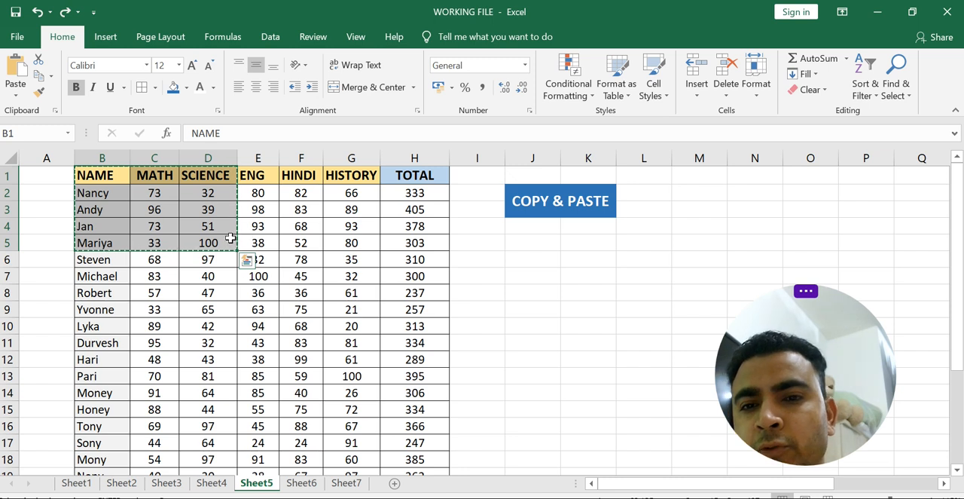
{"action": "left_click", "coordinate": [322, 324]}
{"action": "double_click", "coordinate": [311, 277]}
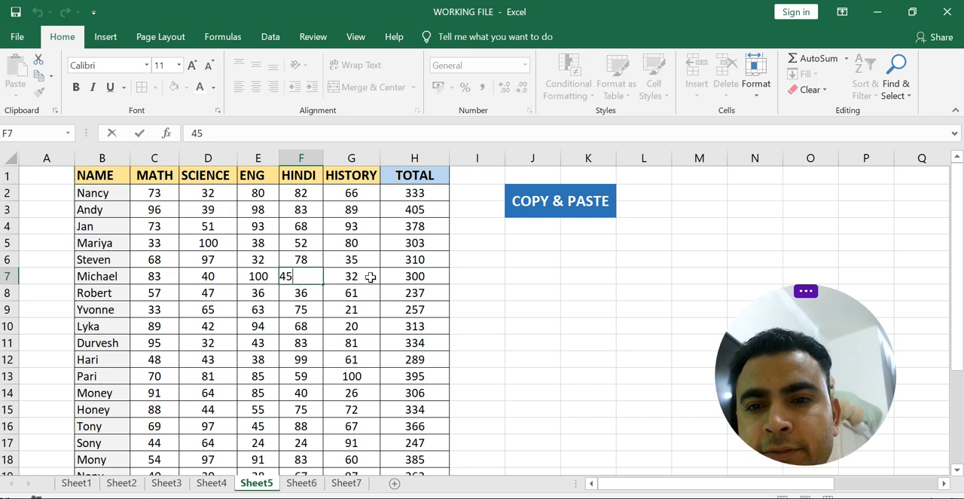
{"action": "left_click", "coordinate": [423, 291]}
{"action": "left_click", "coordinate": [500, 304]}
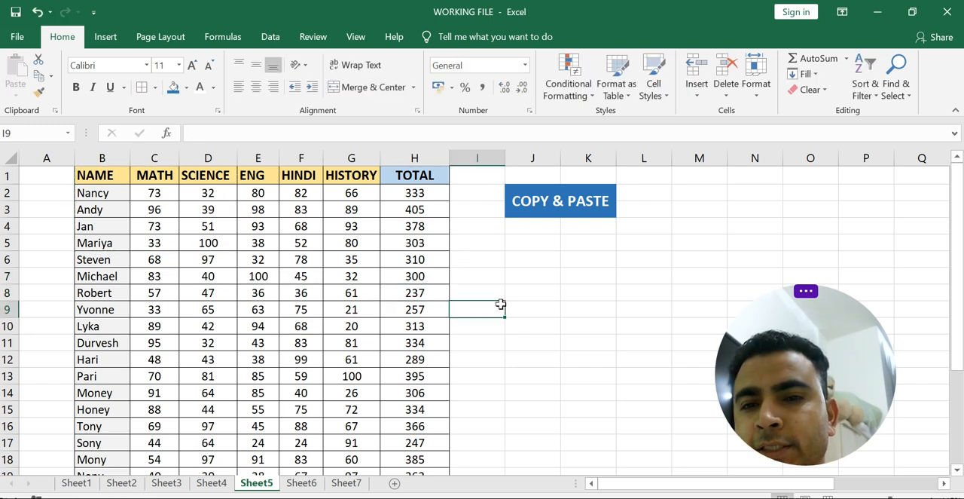
- Try to fill the range B1:D9 across to column K
{"action": "mouse_move", "coordinate": [97, 176]}
{"action": "left_mouse_down"}
{"action": "mouse_move", "coordinate": [189, 194]}
{"action": "mouse_move", "coordinate": [218, 303]}
{"action": "left_mouse_up"}
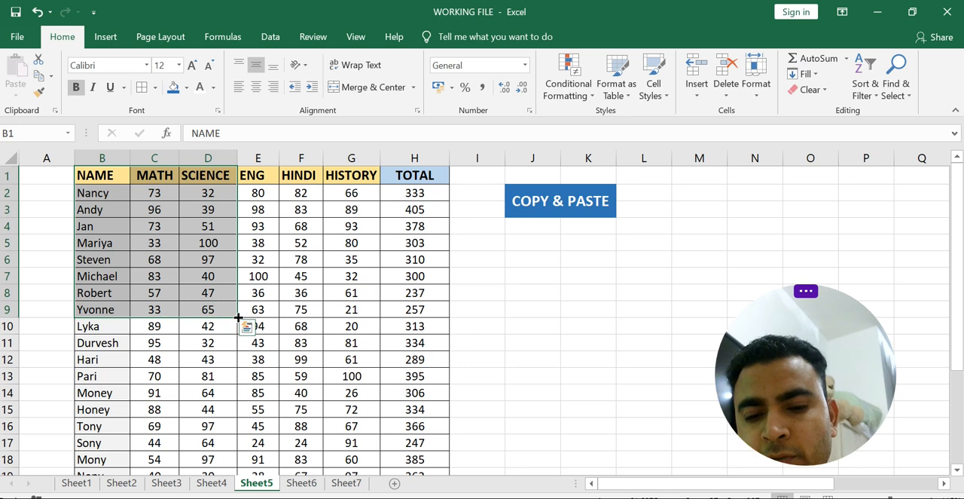
{"action": "left_click_drag", "start_coordinate": [238, 317], "coordinate": [603, 362]}
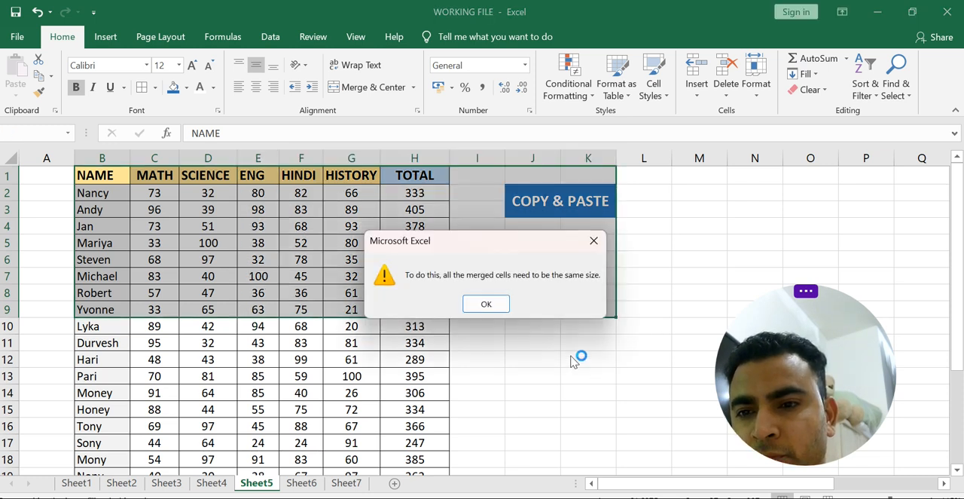
{"action": "left_click", "coordinate": [593, 241]}
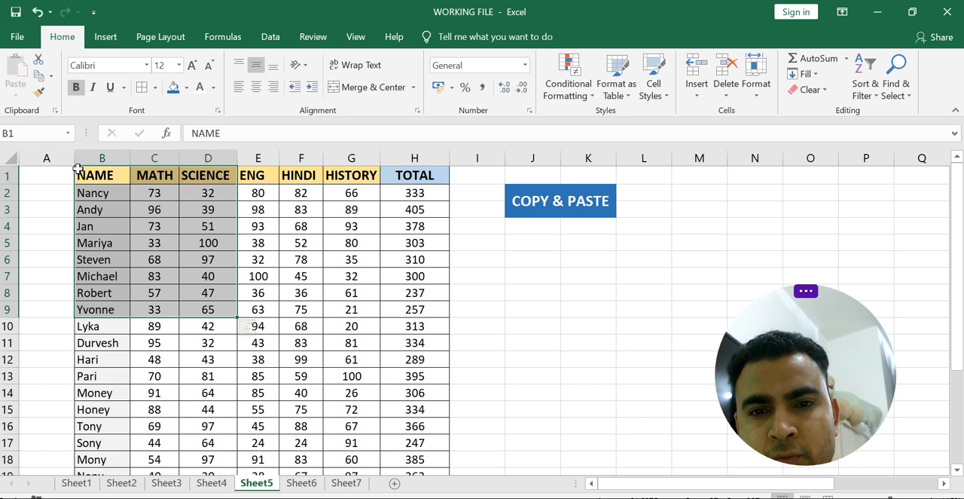
{"action": "key", "text": "ctrl+q"}
{"action": "left_click", "coordinate": [532, 348]}
{"action": "left_click_drag", "start_coordinate": [82, 176], "coordinate": [227, 312]}
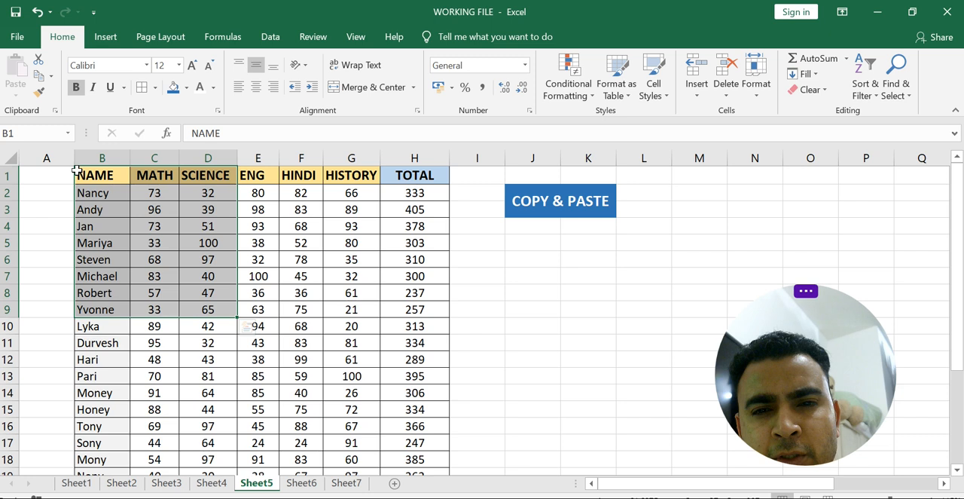
{"action": "left_click_drag", "start_coordinate": [77, 171], "coordinate": [385, 289]}
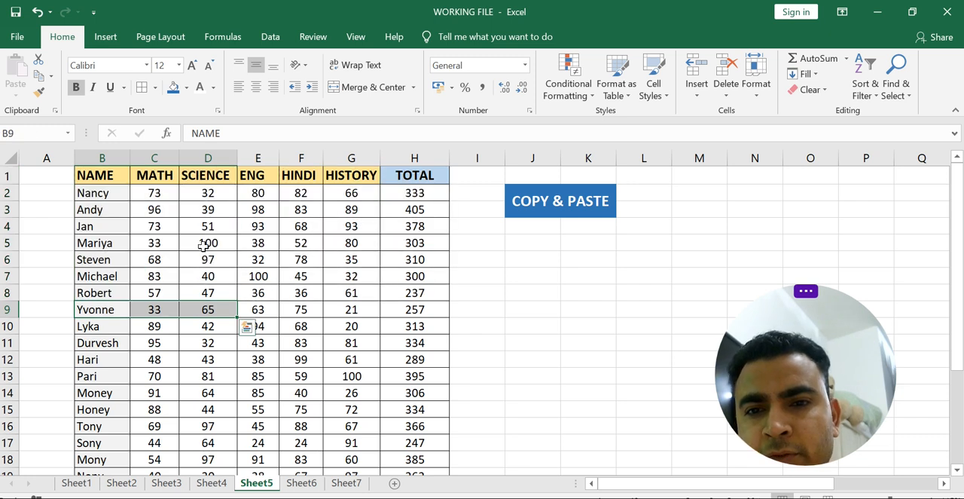
{"action": "left_click", "coordinate": [513, 357]}
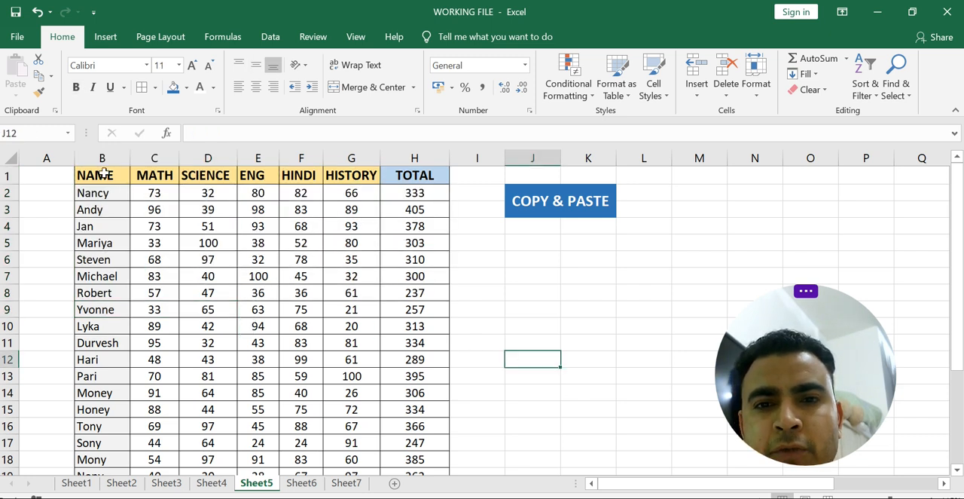
{"action": "left_click", "coordinate": [101, 176], "text": "ctrl"}
{"action": "left_click_drag", "start_coordinate": [154, 198], "coordinate": [224, 301]}
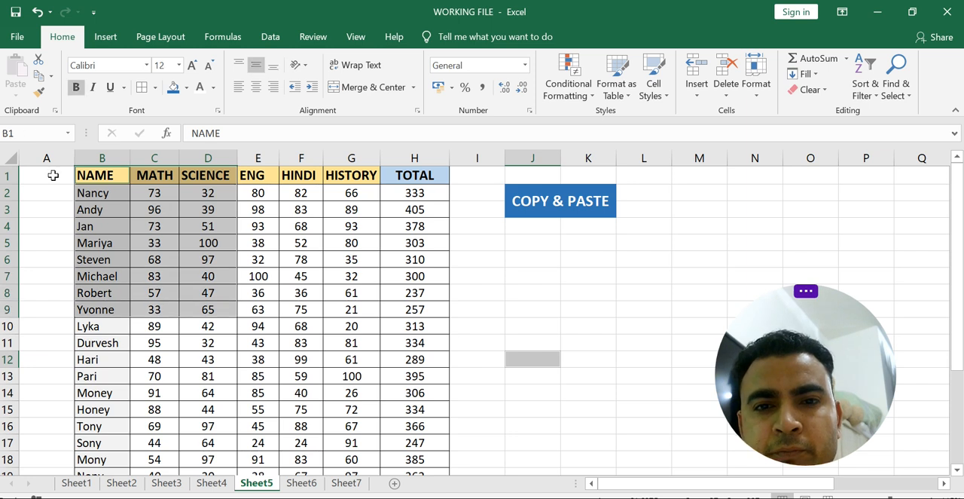
{"action": "left_click_drag", "start_coordinate": [80, 171], "coordinate": [286, 210]}
{"action": "left_click", "coordinate": [244, 277]}
- Clear the marks in D6:E10 with the fill handle and undo the clearing
{"action": "left_click_drag", "start_coordinate": [202, 256], "coordinate": [279, 331]}
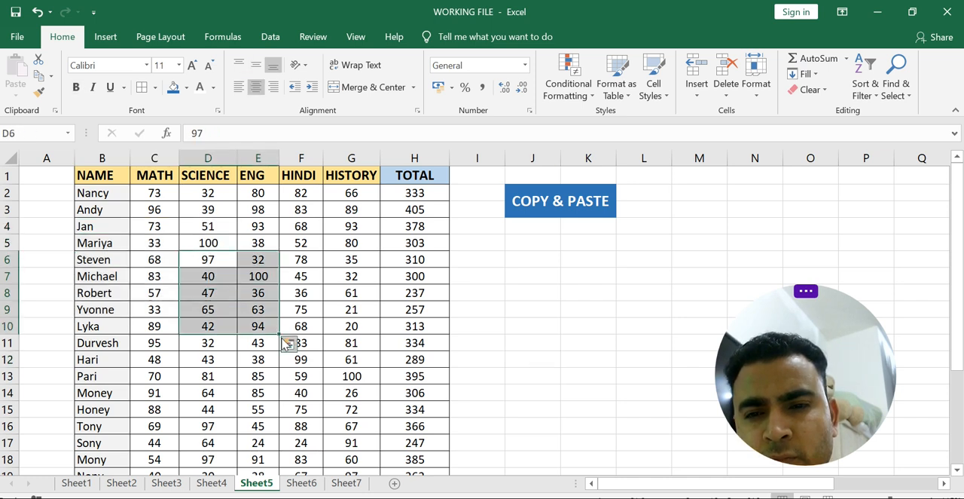
{"action": "left_click_drag", "start_coordinate": [280, 334], "coordinate": [202, 341]}
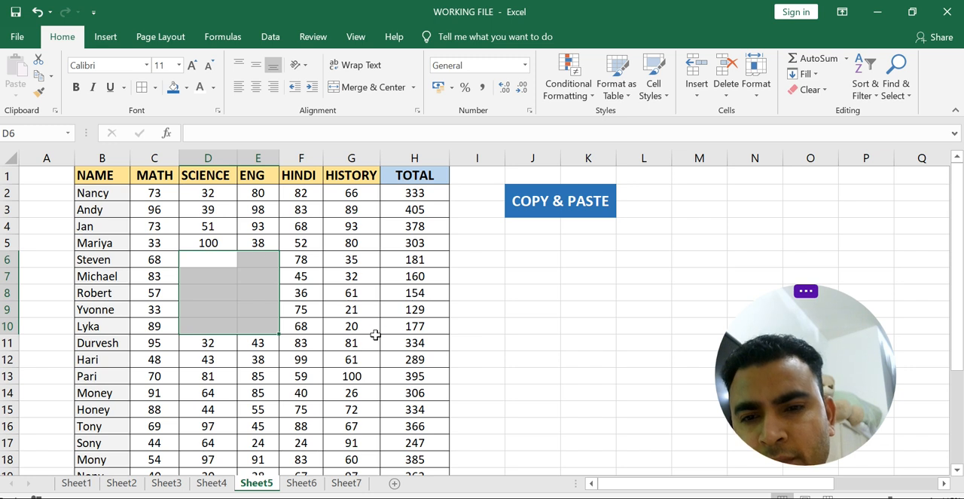
{"action": "key", "text": "ctrl+z"}
- Move the range D5:E9 first to M3 and then to L5, undoing each move
{"action": "left_click", "coordinate": [264, 312]}
{"action": "left_click_drag", "start_coordinate": [196, 249], "coordinate": [264, 311]}
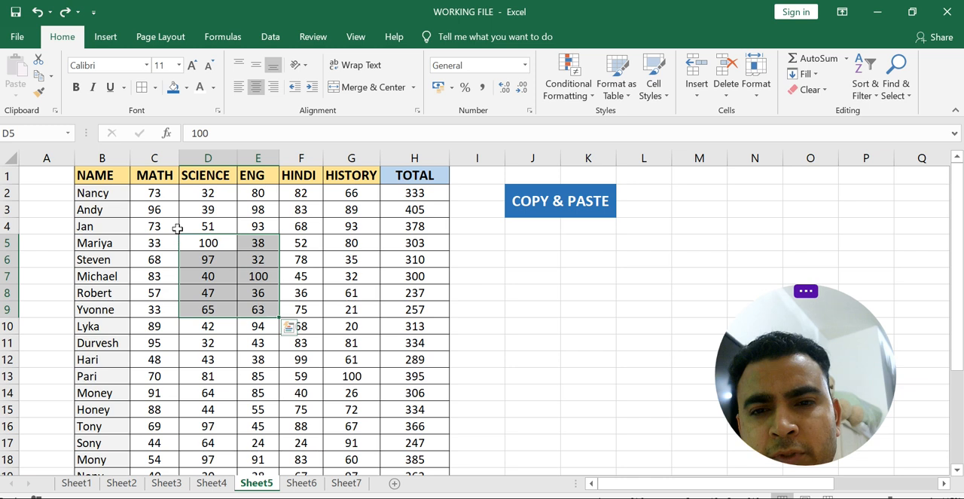
{"action": "left_click_drag", "start_coordinate": [182, 240], "coordinate": [692, 212]}
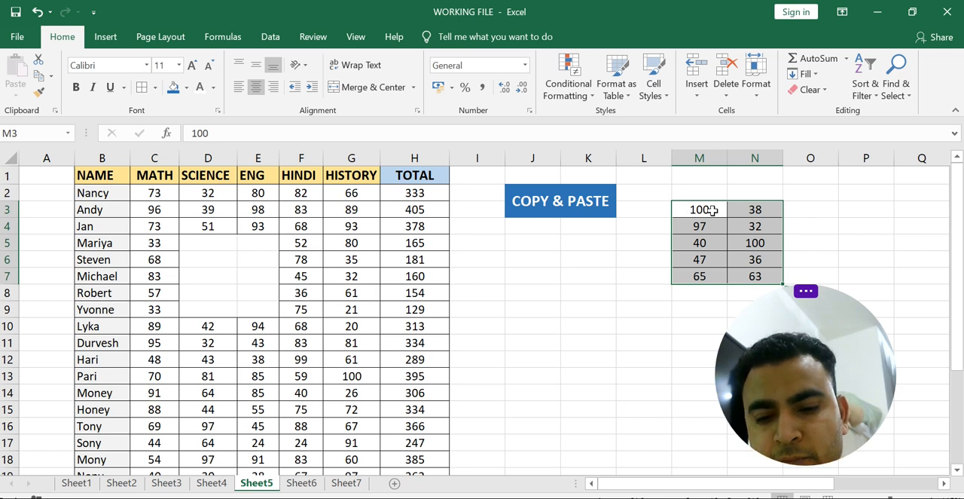
{"action": "key", "text": "ctrl+z"}
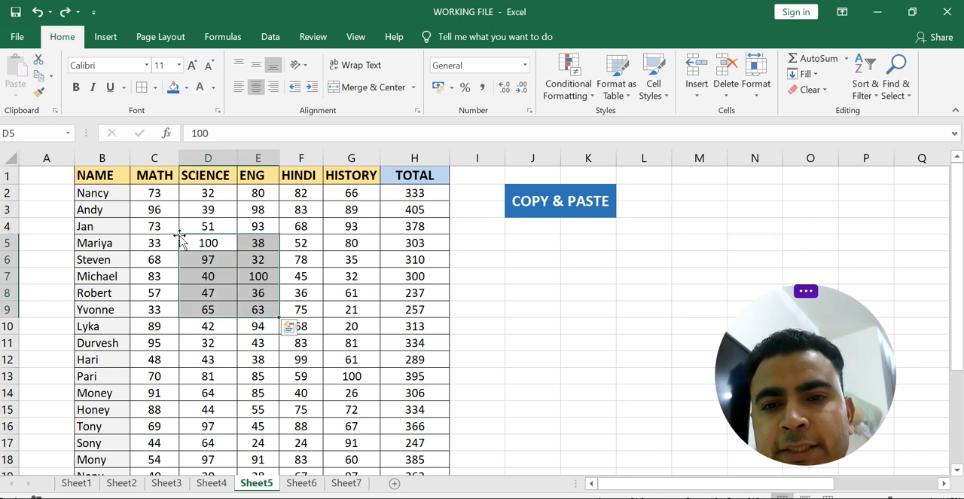
{"action": "left_click_drag", "start_coordinate": [179, 236], "coordinate": [651, 237]}
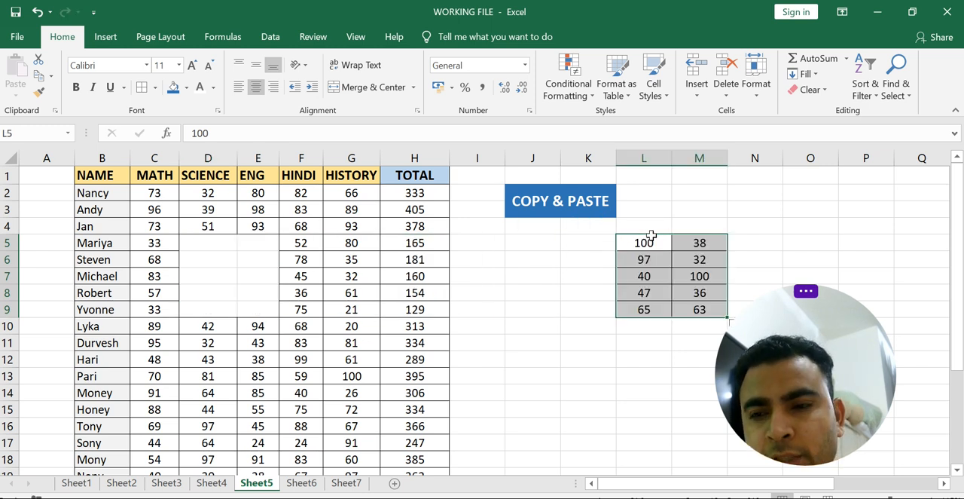
{"action": "key", "text": "ctrl+z"}
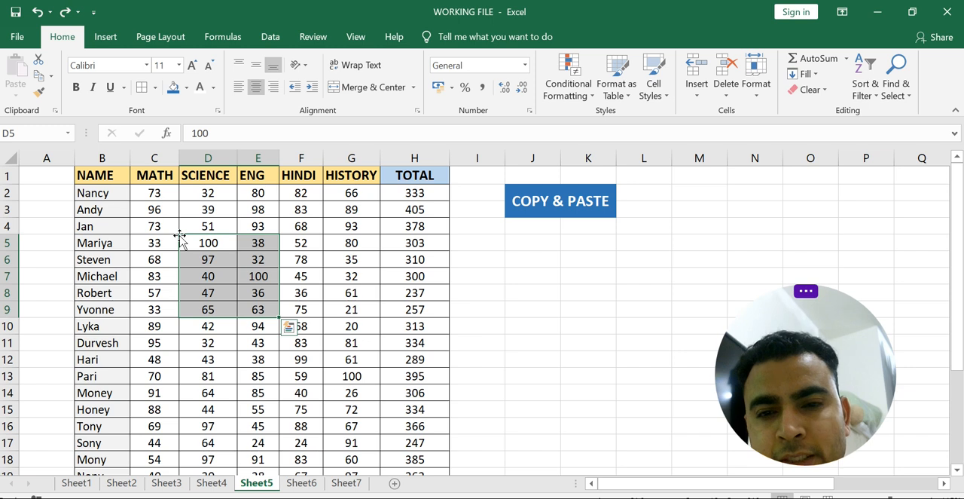
- Copy the range D5:E9 directly to a block starting at M4, keeping the original marks in place
{"action": "left_click_drag", "start_coordinate": [181, 236], "coordinate": [730, 228]}
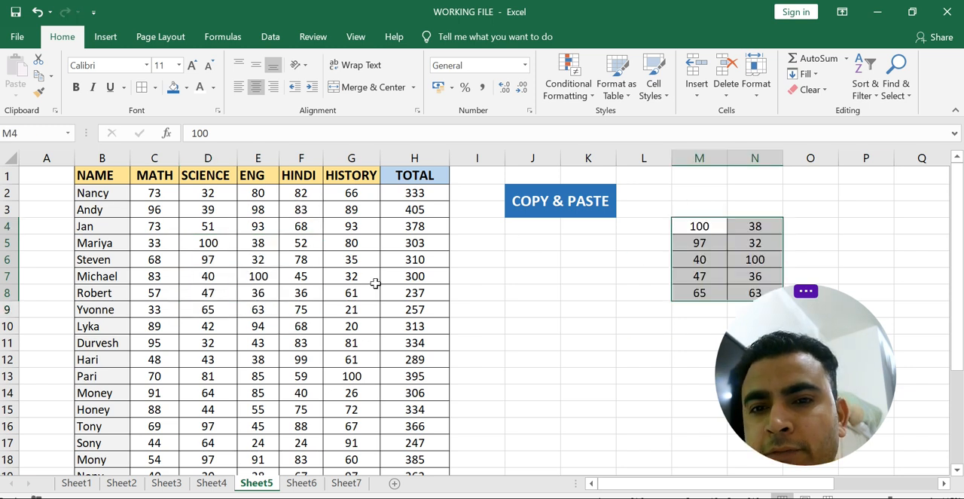
- Try to relocate the range D5:G13 to the empty area beside the table, and undo the change
{"action": "left_click", "coordinate": [701, 230]}
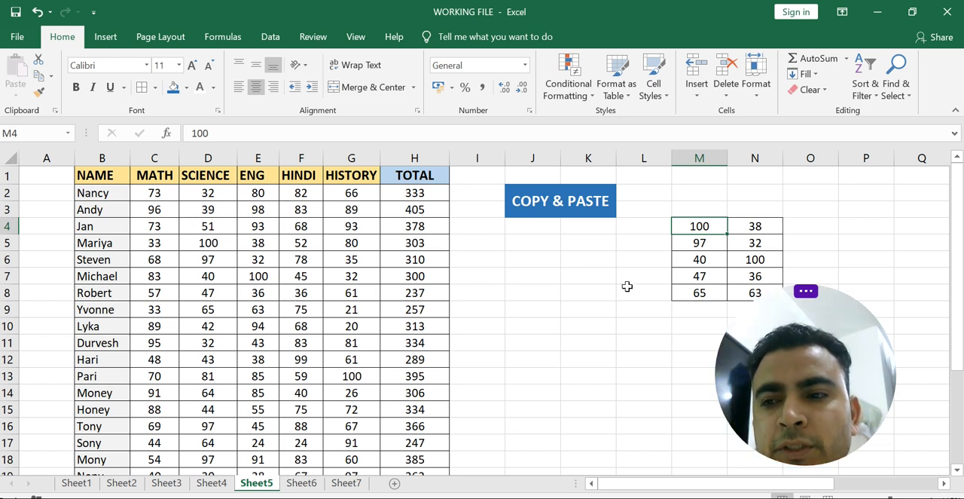
{"action": "mouse_move", "coordinate": [208, 247]}
{"action": "left_mouse_down"}
{"action": "mouse_move", "coordinate": [324, 309]}
{"action": "mouse_move", "coordinate": [339, 374]}
{"action": "left_mouse_up"}
{"action": "key", "text": "ctrl+c"}
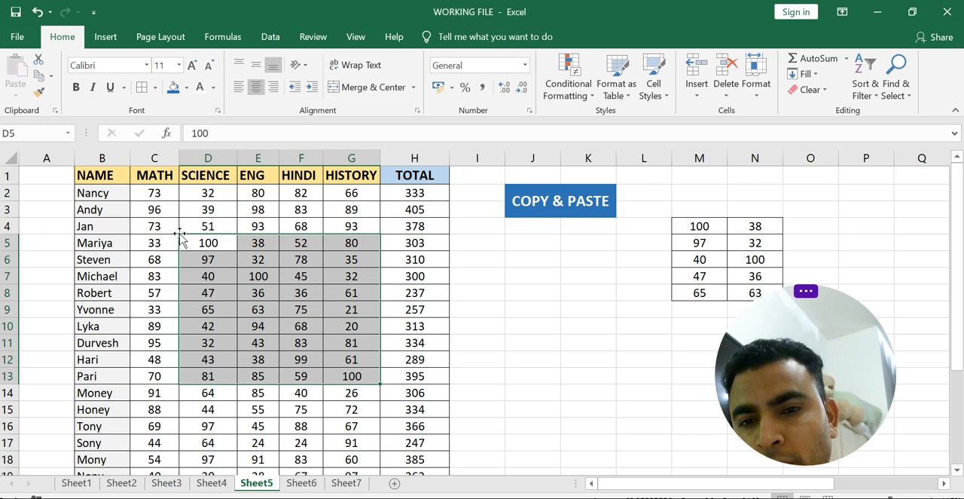
{"action": "left_click_drag", "start_coordinate": [181, 236], "coordinate": [517, 324]}
{"action": "key", "text": "ctrl+z"}
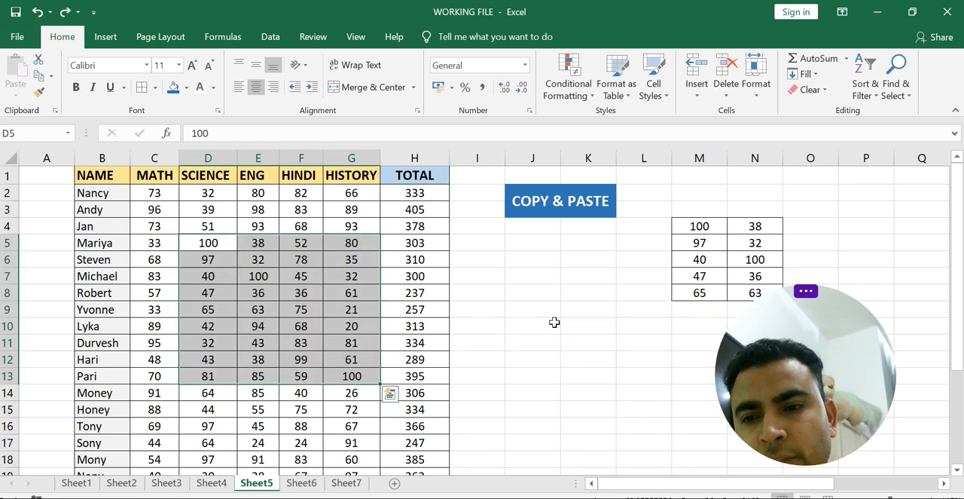
- Turn on filters for the table's header row B1:H1
{"action": "left_click", "coordinate": [391, 259]}
{"action": "left_click", "coordinate": [83, 181]}
{"action": "left_click_drag", "start_coordinate": [189, 176], "coordinate": [447, 174]}
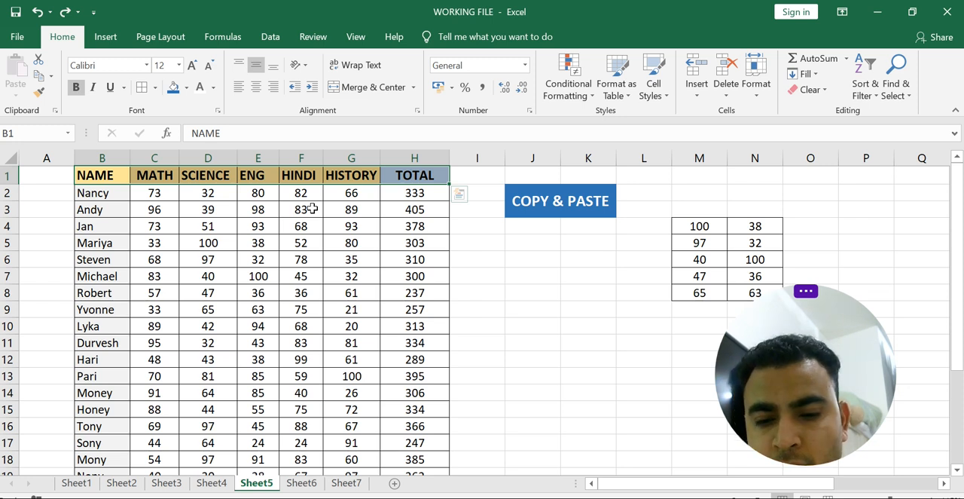
{"action": "key", "text": "ctrl+shift+l"}
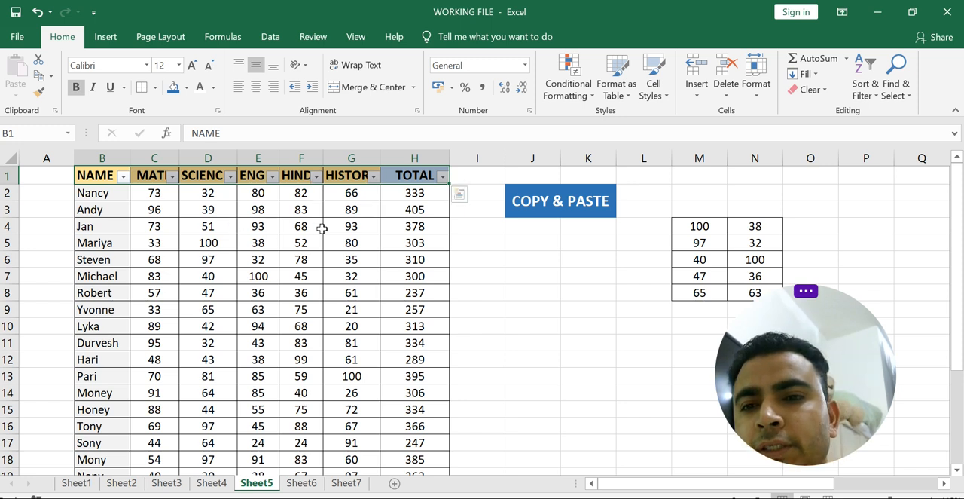
{"action": "left_click", "coordinate": [292, 239]}
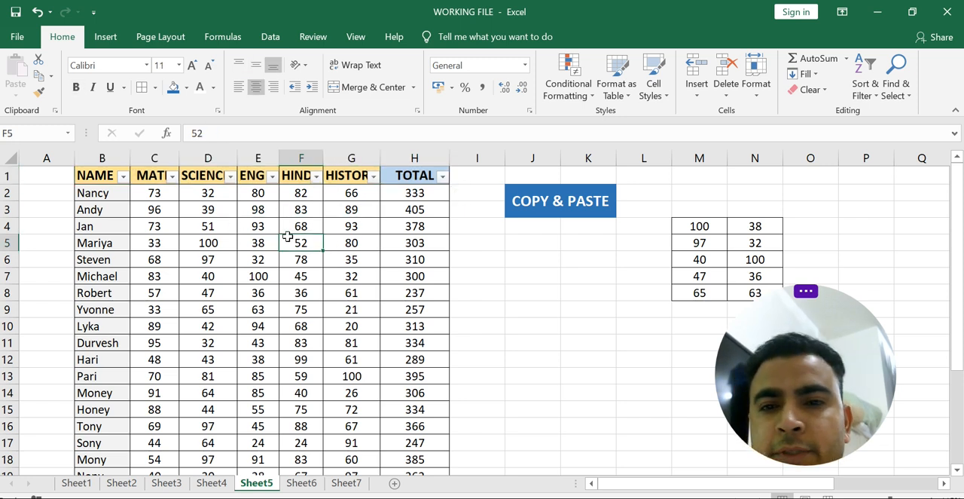
- Filter the NAME column to show only the first five names of its alphabetical list
{"action": "left_click", "coordinate": [122, 175]}
{"action": "left_click", "coordinate": [69, 325]}
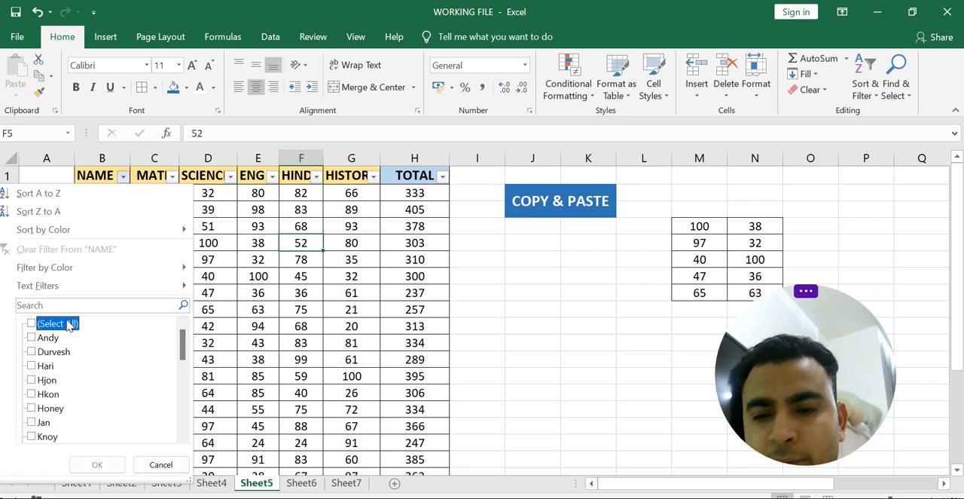
{"action": "key", "text": "Down"}
{"action": "key", "text": "Down"}
{"action": "key", "text": "Up"}
{"action": "key", "text": "space"}
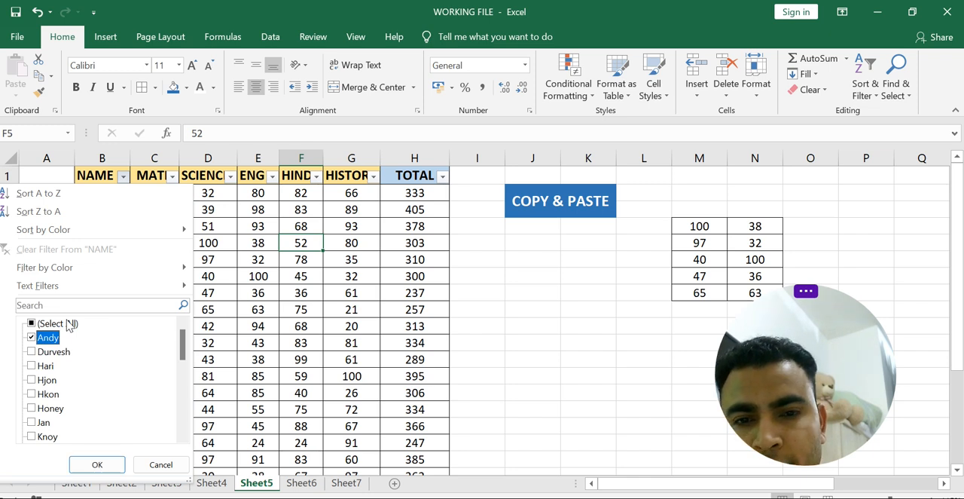
{"action": "key", "text": "Down"}
{"action": "key", "text": "space"}
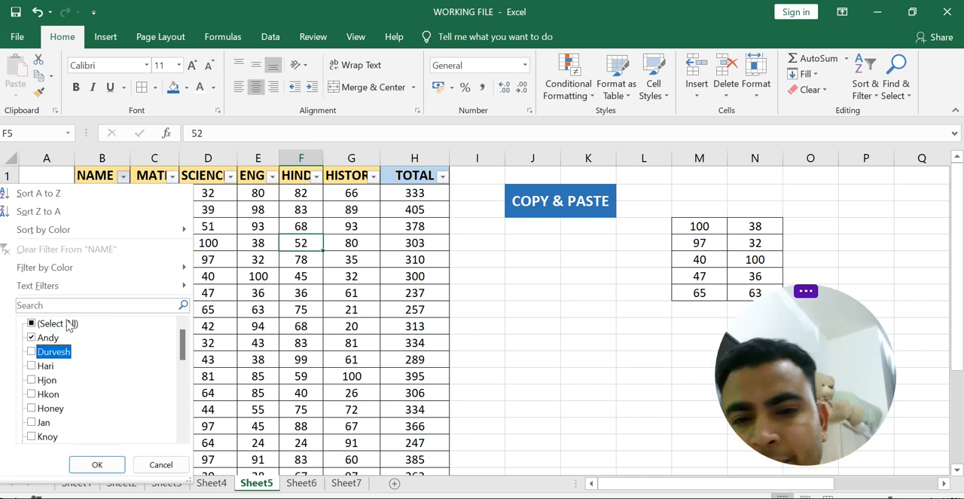
{"action": "key", "text": "space"}
{"action": "key", "text": "Down"}
{"action": "key", "text": "space"}
{"action": "key", "text": "Down"}
{"action": "key", "text": "space"}
{"action": "key", "text": "Down"}
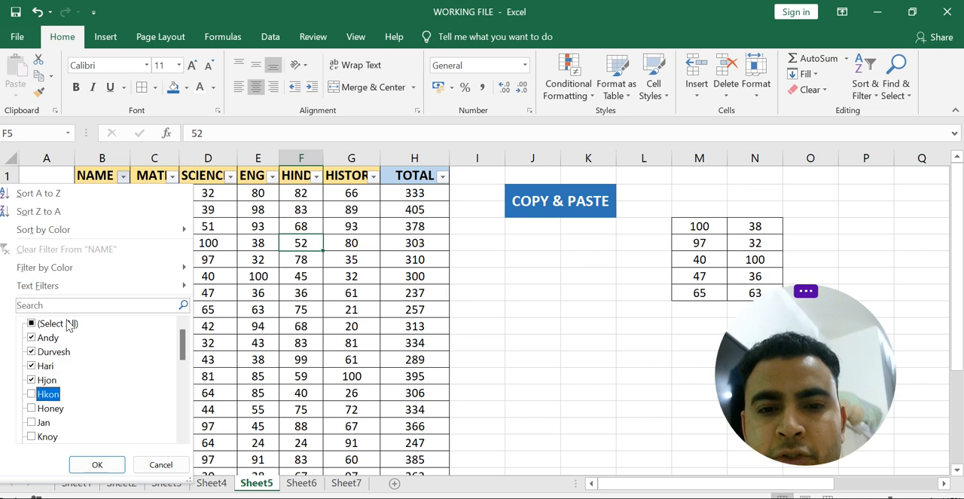
{"action": "key", "text": "space"}
{"action": "key", "text": "Down"}
{"action": "key", "text": "Down"}
{"action": "key", "text": "Down"}
{"action": "key", "text": "Down"}
{"action": "key", "text": "Down"}
{"action": "key", "text": "Down"}
{"action": "key", "text": "Down"}
{"action": "key", "text": "Up"}
{"action": "key", "text": "Up"}
{"action": "key", "text": "Up"}
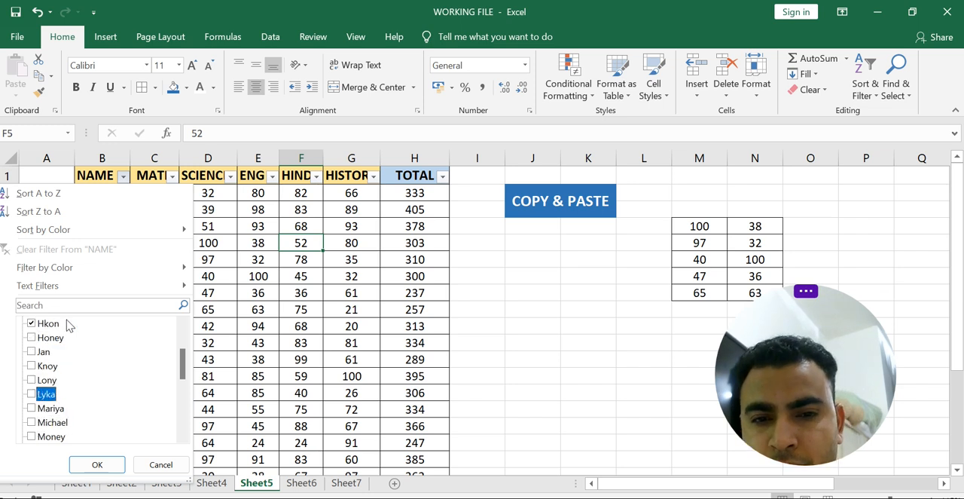
{"action": "key", "text": "Tab"}
{"action": "key", "text": "Return"}
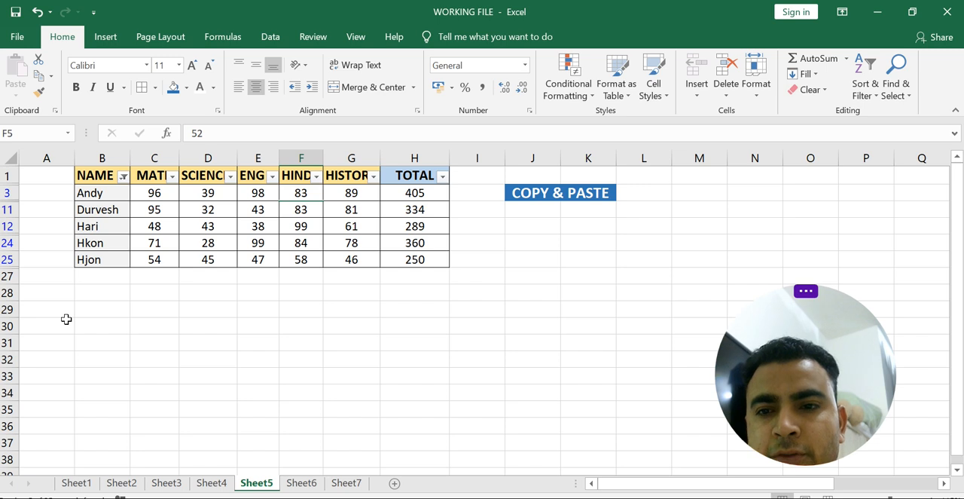
- Copy the filtered table, including its headers, from B1 to H25
{"action": "left_click_drag", "start_coordinate": [86, 174], "coordinate": [430, 258]}
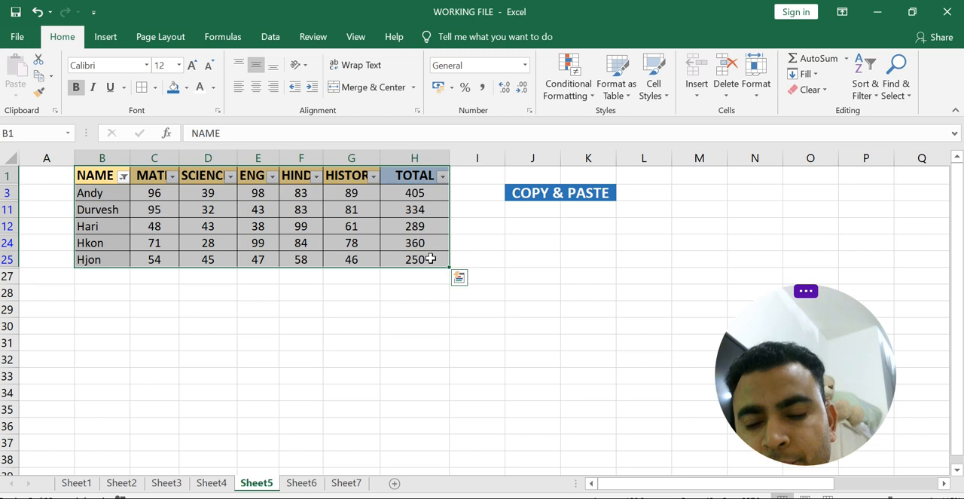
{"action": "right_click", "coordinate": [427, 265]}
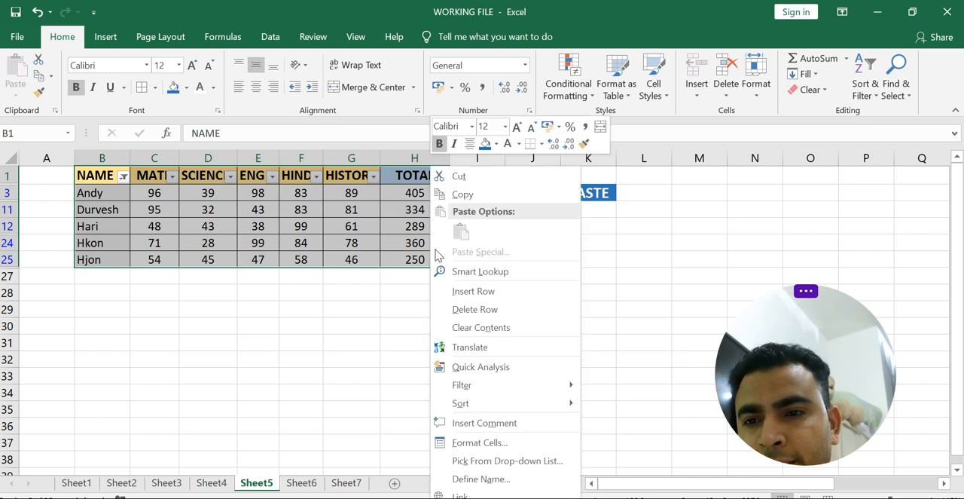
{"action": "left_click", "coordinate": [461, 193]}
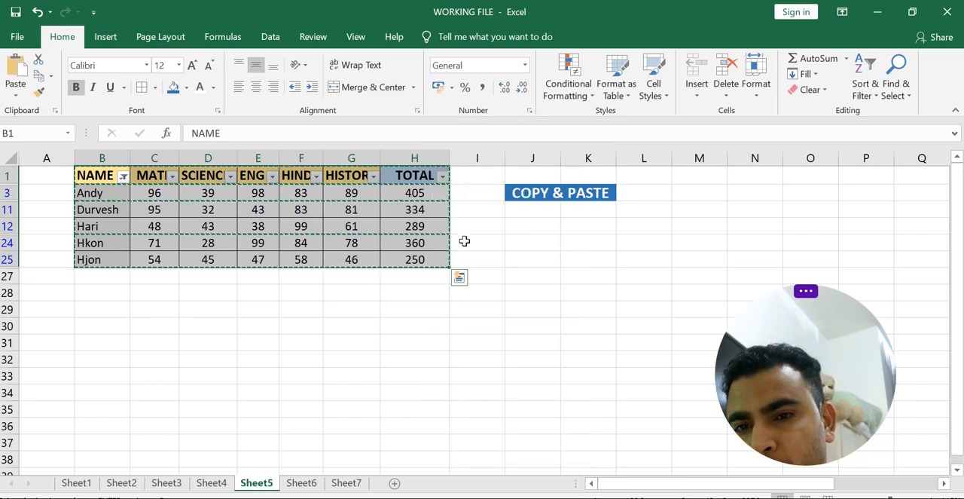
- Try to paste the copied filtered table at I30 as a linked picture
{"action": "left_click", "coordinate": [476, 327]}
{"action": "right_click", "coordinate": [476, 327]}
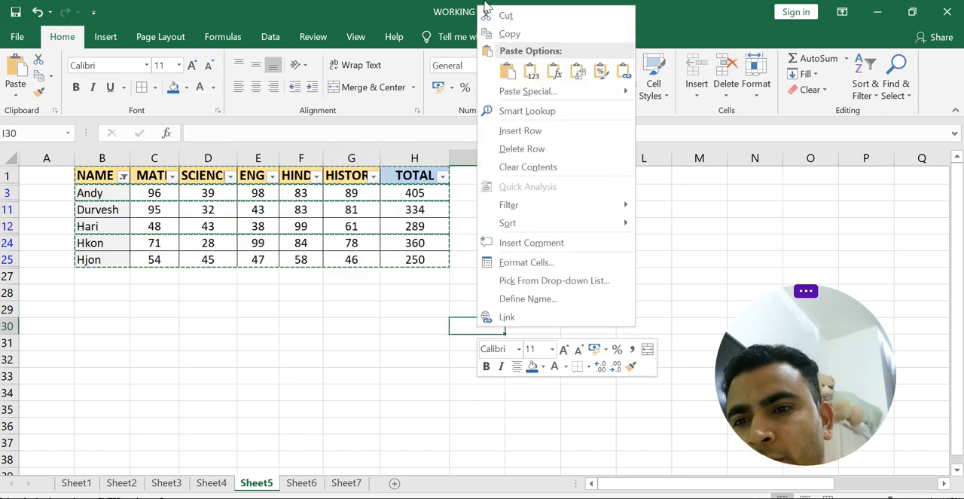
{"action": "left_click", "coordinate": [507, 72]}
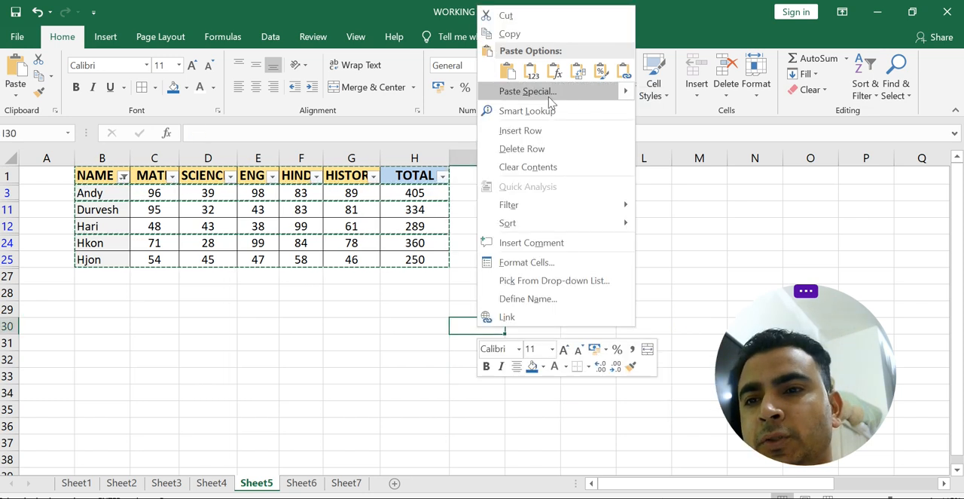
{"action": "mouse_move", "coordinate": [627, 91]}
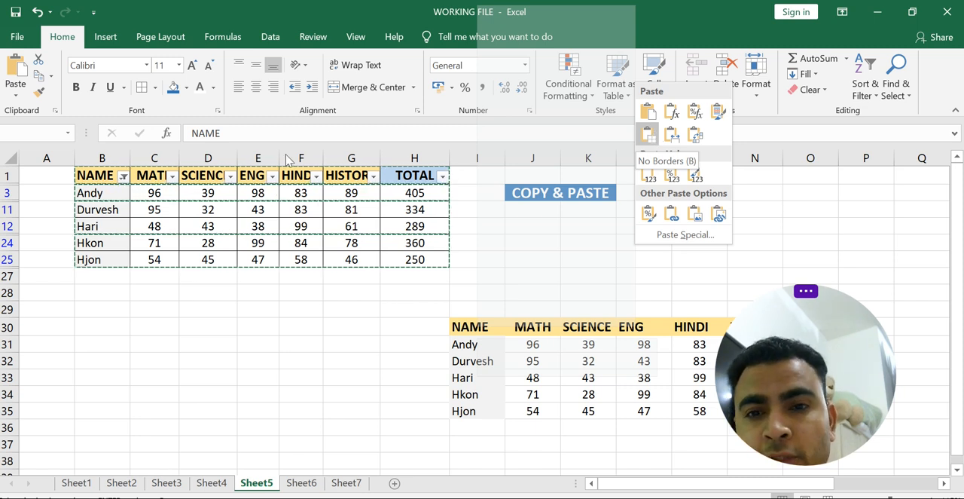
{"action": "right_click", "coordinate": [479, 325]}
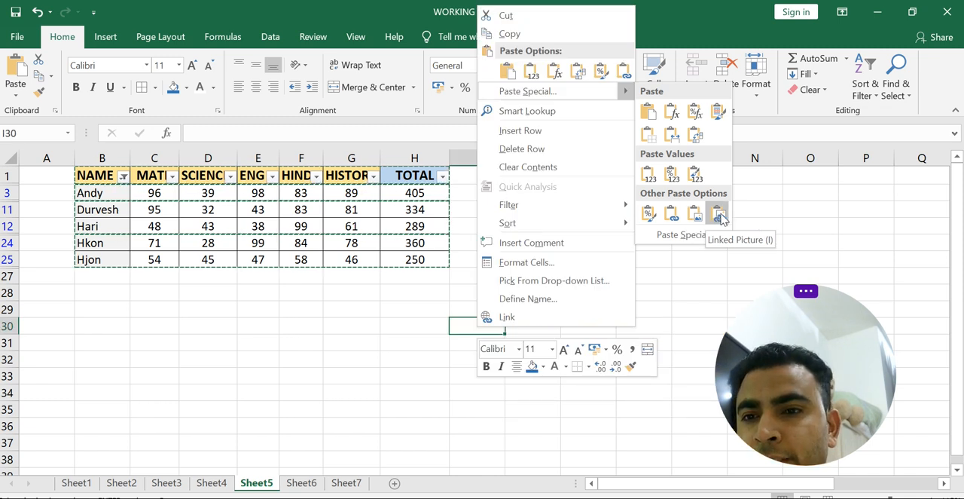
{"action": "left_click", "coordinate": [721, 216]}
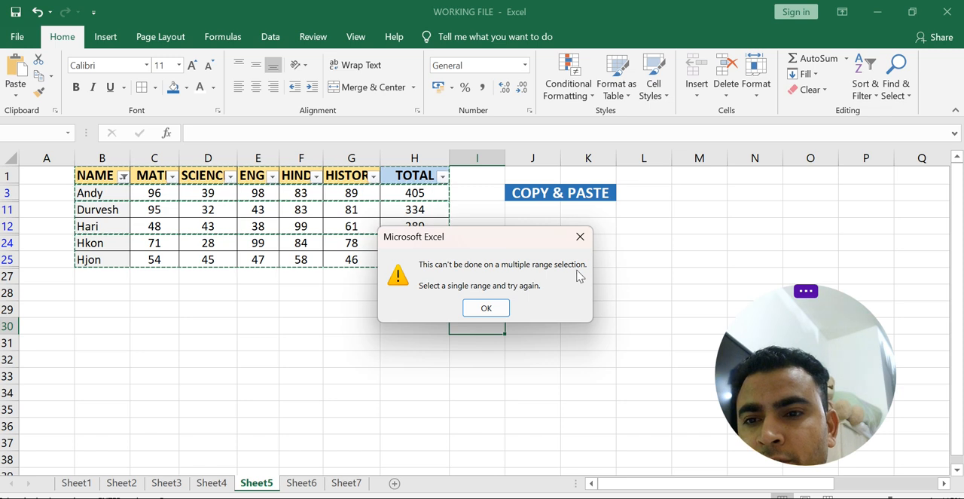
{"action": "left_click", "coordinate": [580, 238]}
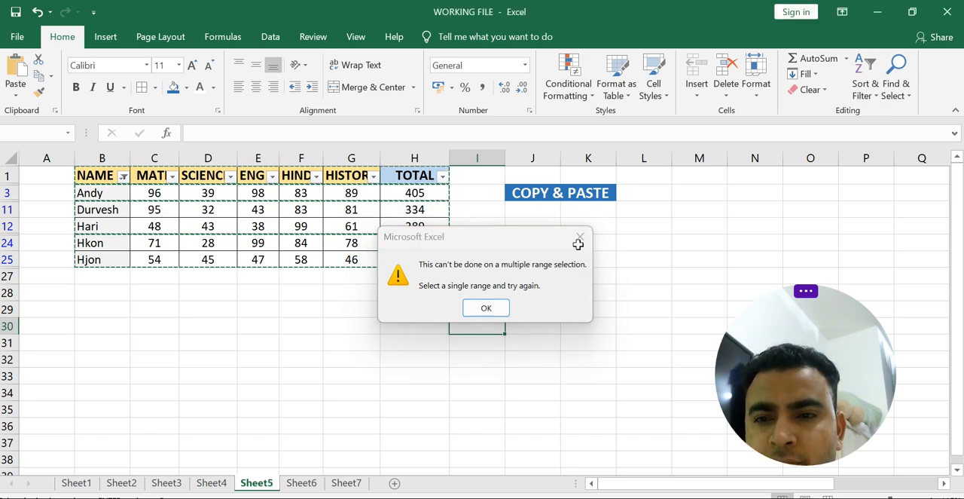
- Paste the filtered table below the original at B29 and undo the paste
{"action": "mouse_move", "coordinate": [107, 170]}
{"action": "left_mouse_down"}
{"action": "mouse_move", "coordinate": [323, 194]}
{"action": "mouse_move", "coordinate": [454, 245]}
{"action": "mouse_move", "coordinate": [414, 272]}
{"action": "left_mouse_up"}
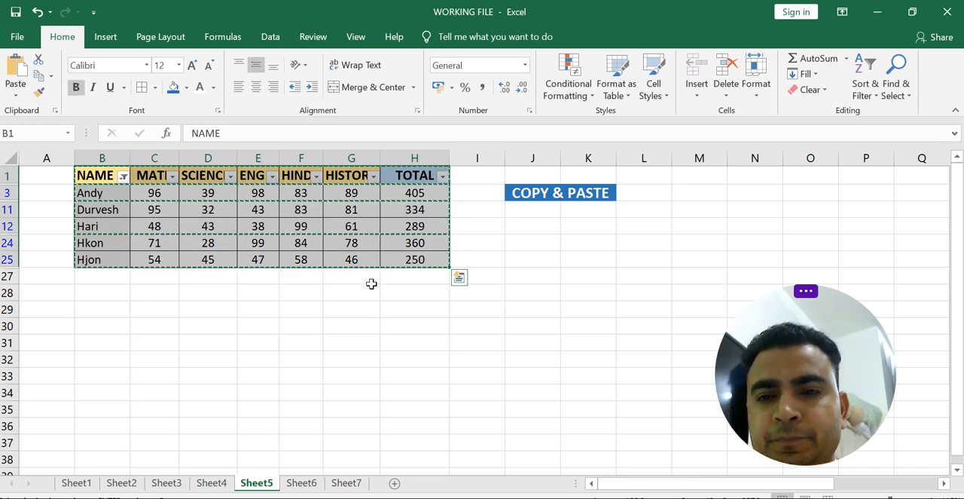
{"action": "left_click", "coordinate": [182, 308]}
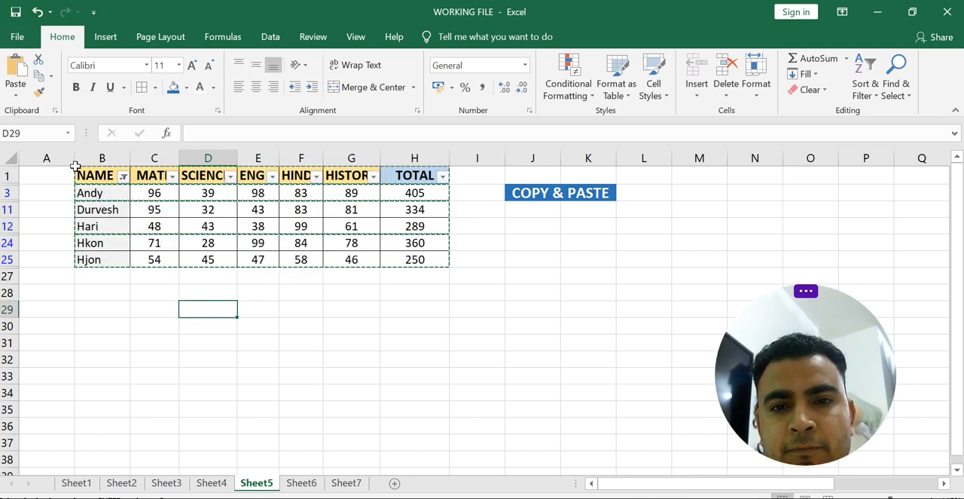
{"action": "mouse_move", "coordinate": [109, 179]}
{"action": "left_mouse_down"}
{"action": "mouse_move", "coordinate": [213, 224]}
{"action": "mouse_move", "coordinate": [430, 251]}
{"action": "left_mouse_up"}
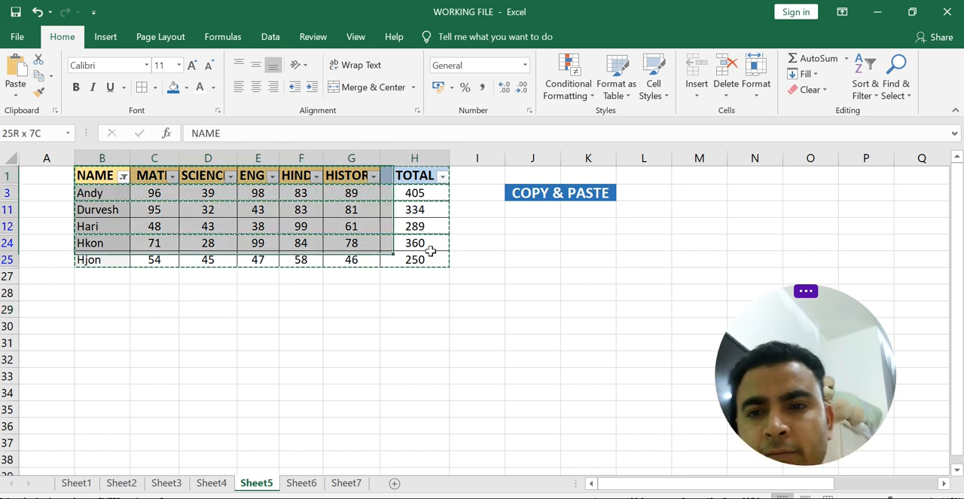
{"action": "left_click", "coordinate": [113, 312]}
{"action": "key", "text": "ctrl+v"}
{"action": "left_click", "coordinate": [370, 349]}
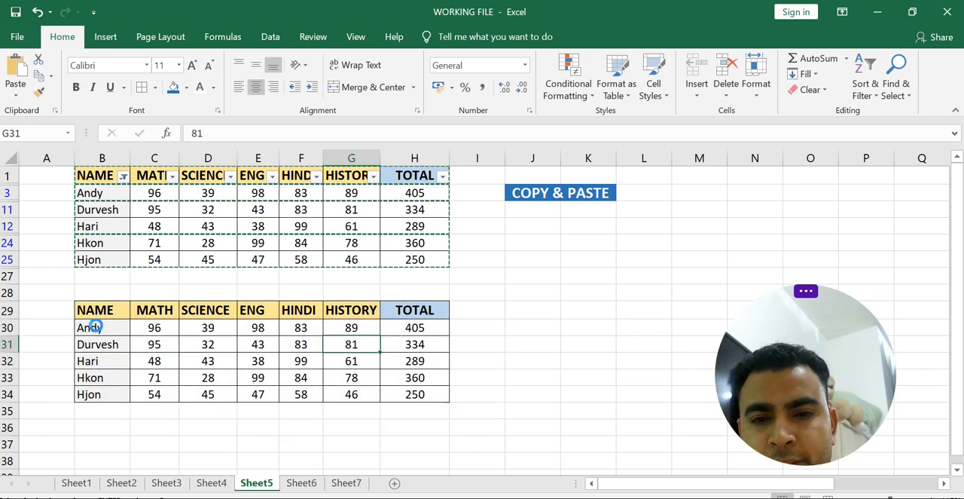
{"action": "key", "text": "ctrl+z"}
- Paste only the formatting of the filtered table into the block starting at B30
{"action": "mouse_move", "coordinate": [98, 172]}
{"action": "left_mouse_down"}
{"action": "mouse_move", "coordinate": [312, 204]}
{"action": "mouse_move", "coordinate": [434, 250]}
{"action": "mouse_move", "coordinate": [434, 259]}
{"action": "left_mouse_up"}
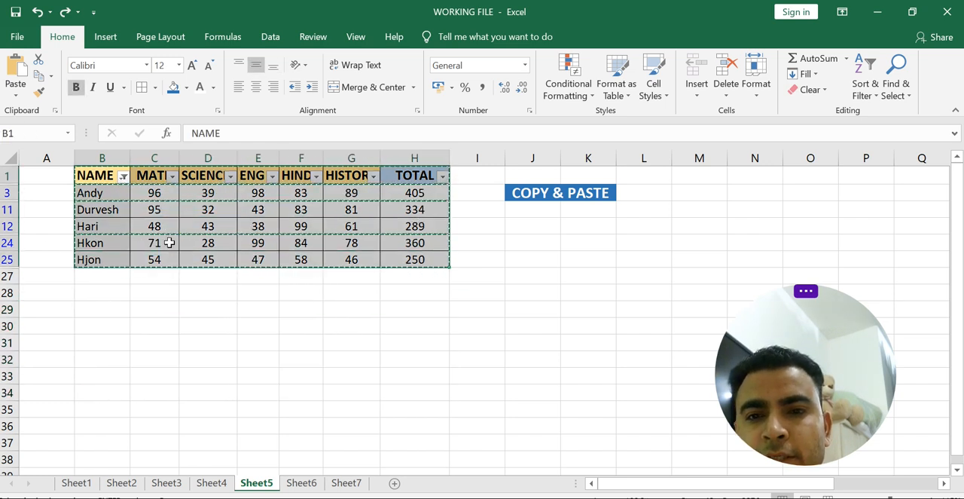
{"action": "left_click", "coordinate": [113, 325]}
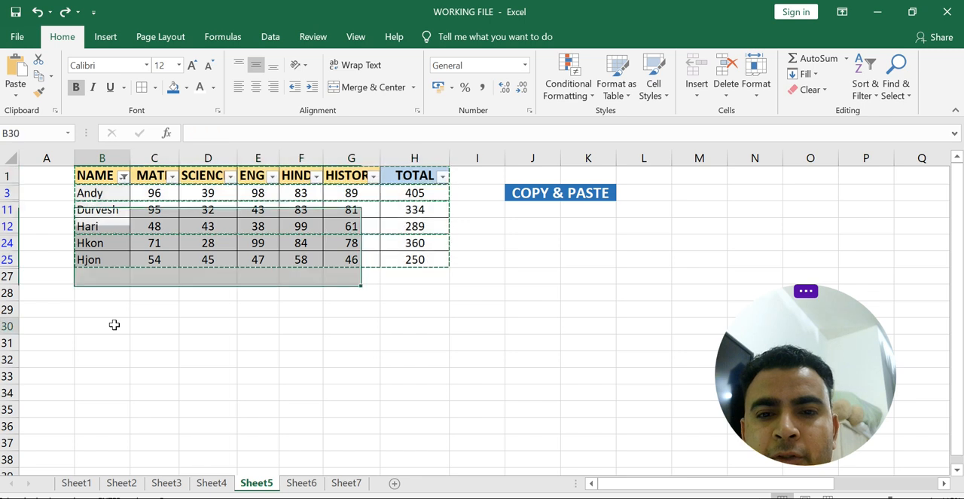
{"action": "right_click", "coordinate": [116, 324]}
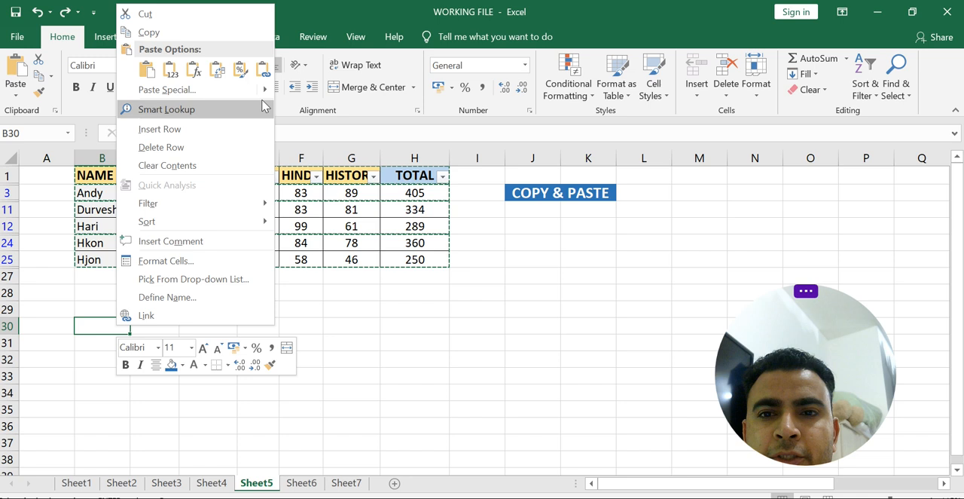
{"action": "mouse_move", "coordinate": [264, 92]}
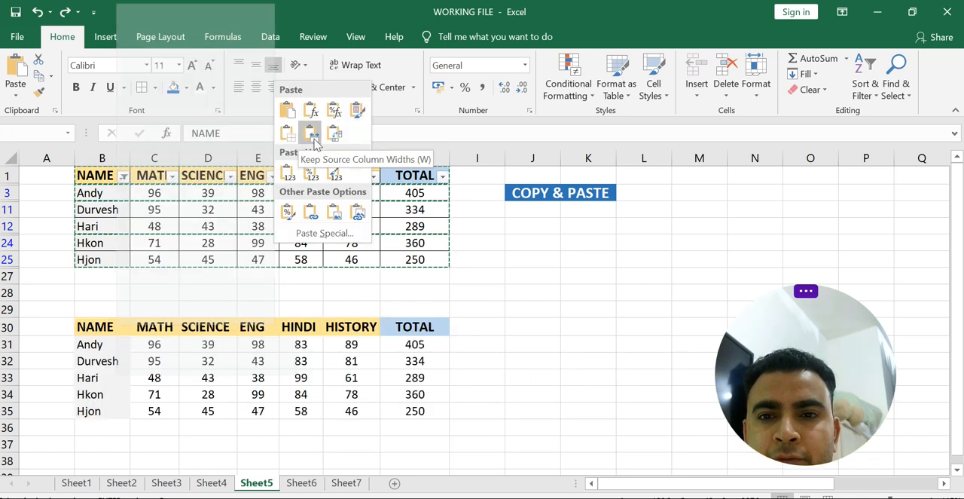
{"action": "left_click", "coordinate": [313, 143]}
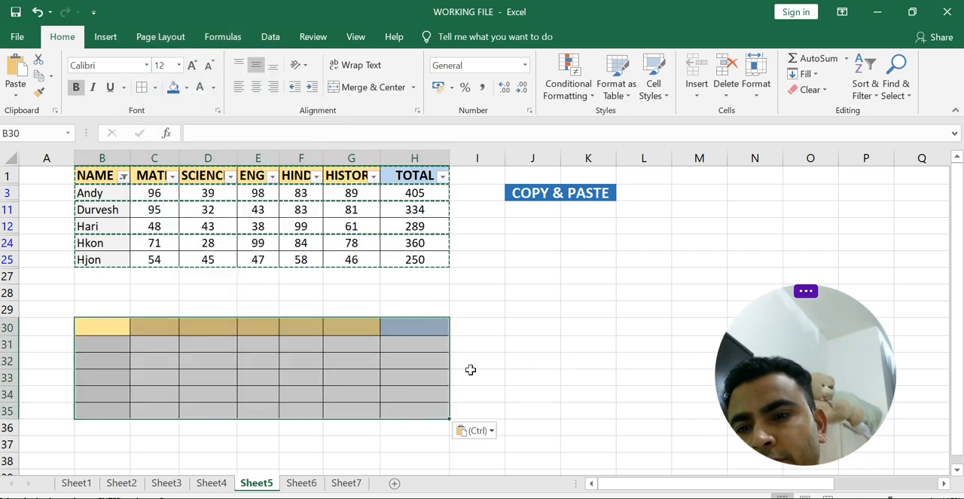
{"action": "left_click", "coordinate": [470, 371]}
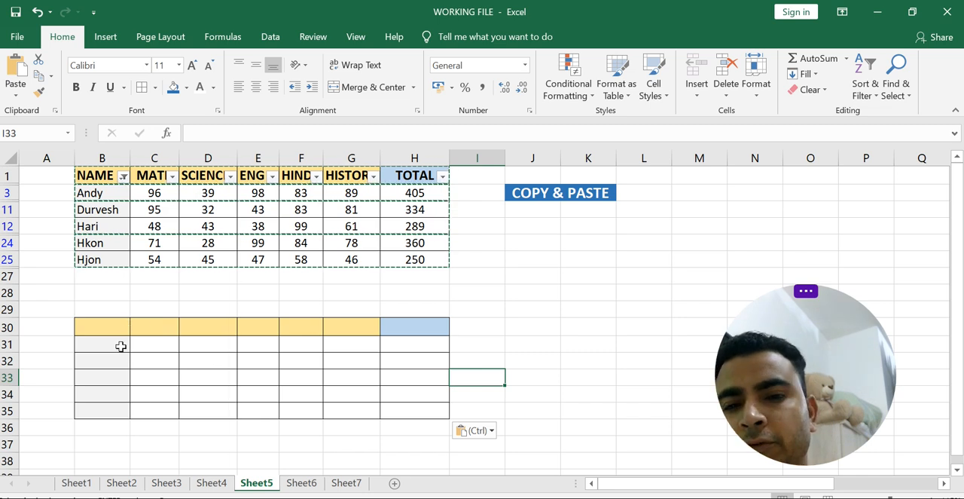
{"action": "left_click", "coordinate": [472, 348]}
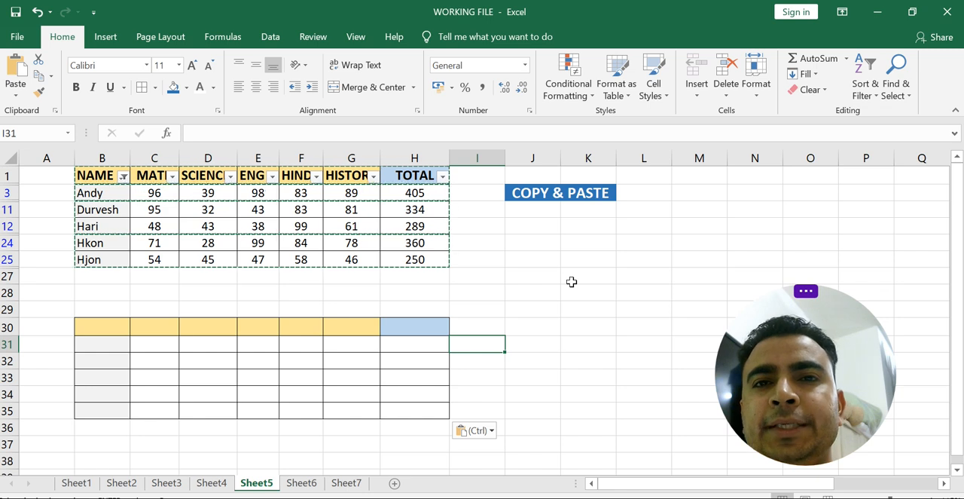
- Clear the filter from the NAME column
{"action": "left_click", "coordinate": [123, 177]}
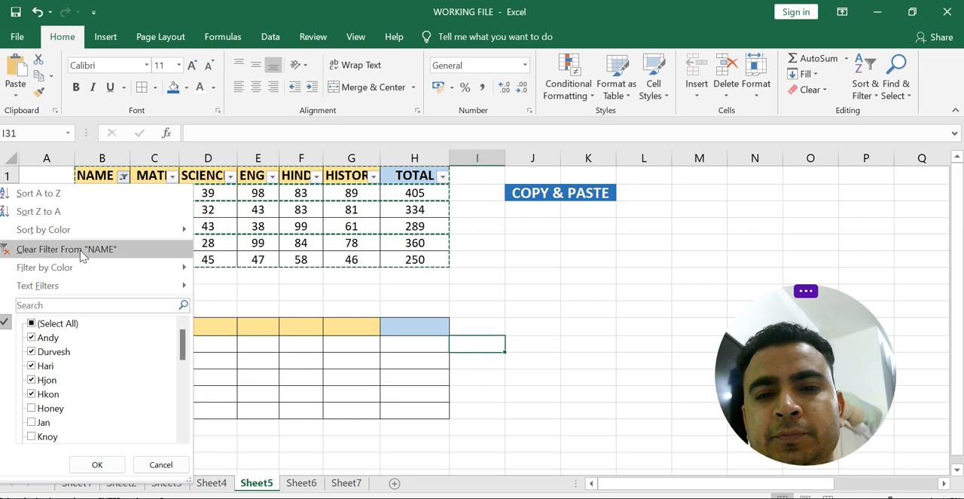
{"action": "left_click", "coordinate": [79, 249]}
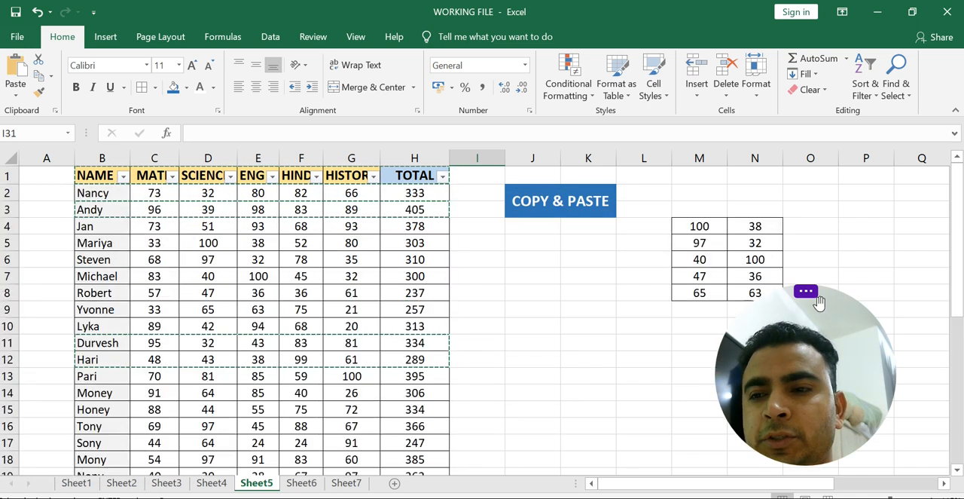
{"action": "left_click_drag", "start_coordinate": [805, 320], "coordinate": [559, 290]}
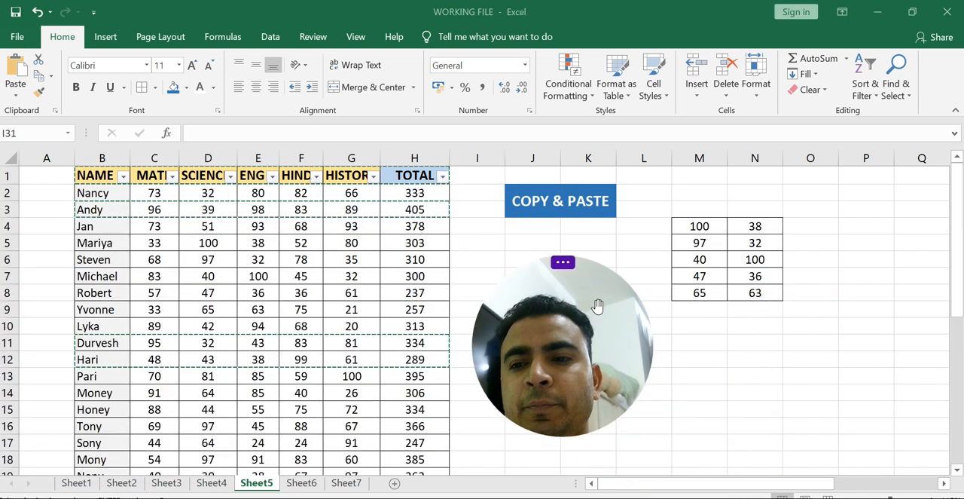